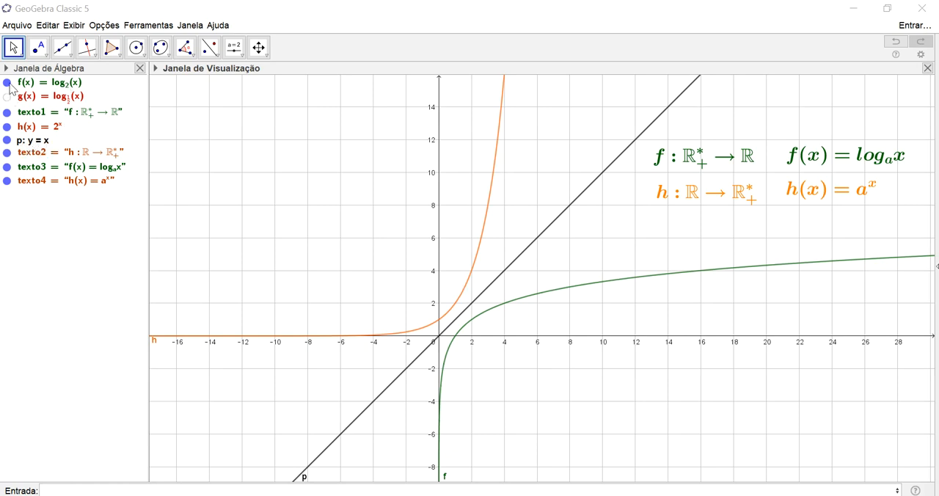
Hide the graphs of f(x) = log₂(x) and h(x) = 2^x, and show g(x), the logarithm with base 1/2
click(8, 82)
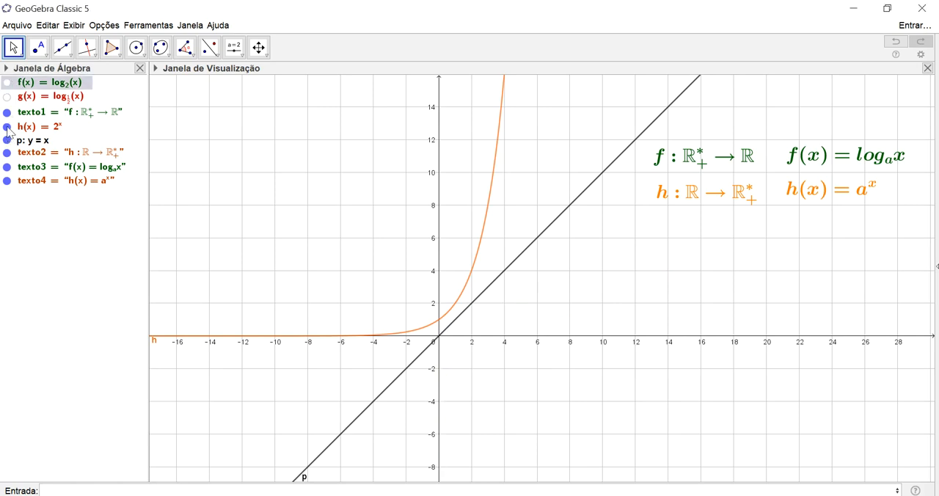
click(7, 127)
click(7, 97)
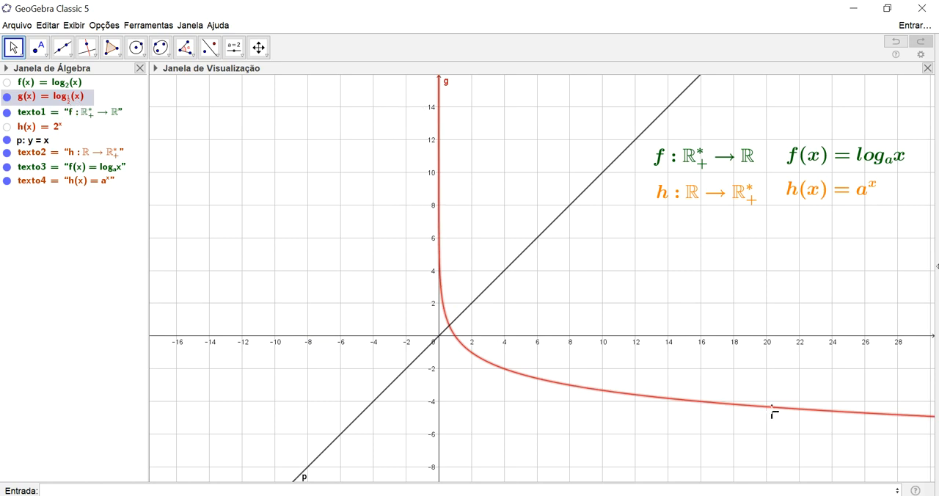
Plot the exponential function (1/2)^x
click(86, 488)
text((1/2)^x)
key(Return)
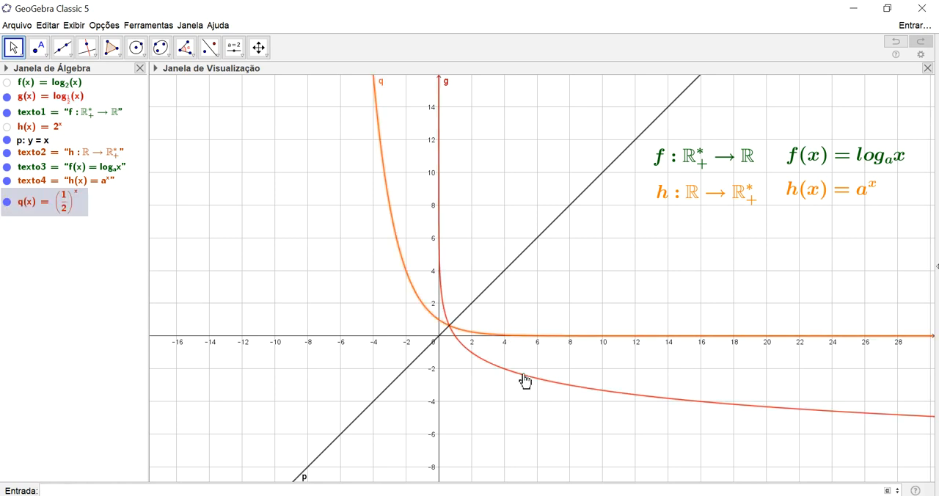
Create the point (a, g(a)) on the logarithm curve, with a as a slider parameter
scroll(563, 352, up, 6)
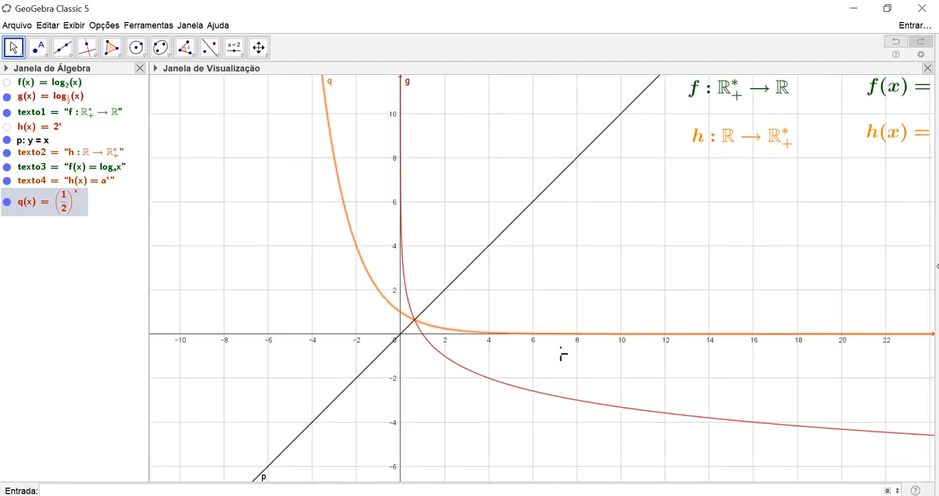
drag(552, 397, 615, 392)
scroll(615, 391, up, 3)
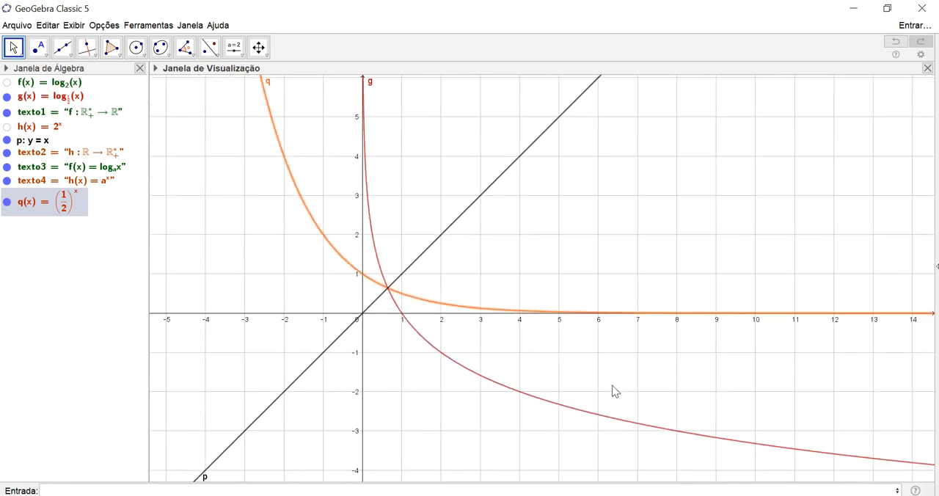
scroll(615, 391, down, 7)
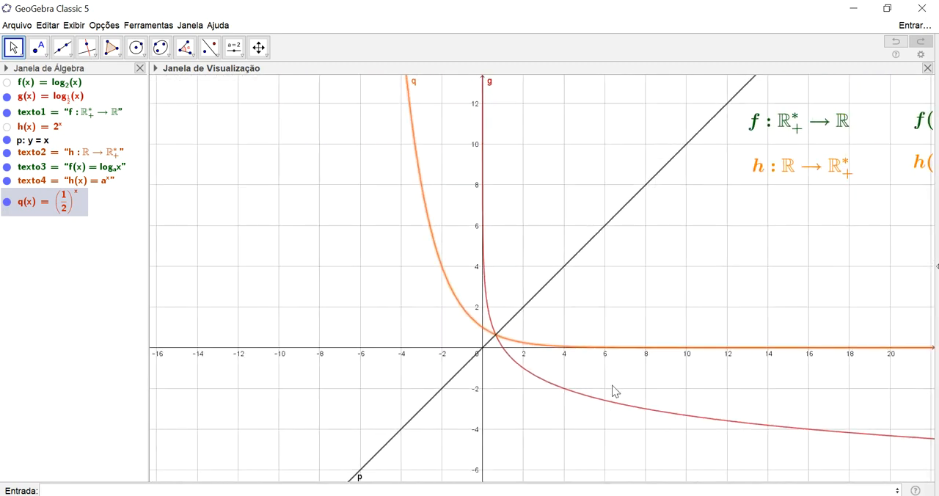
scroll(644, 398, up, 5)
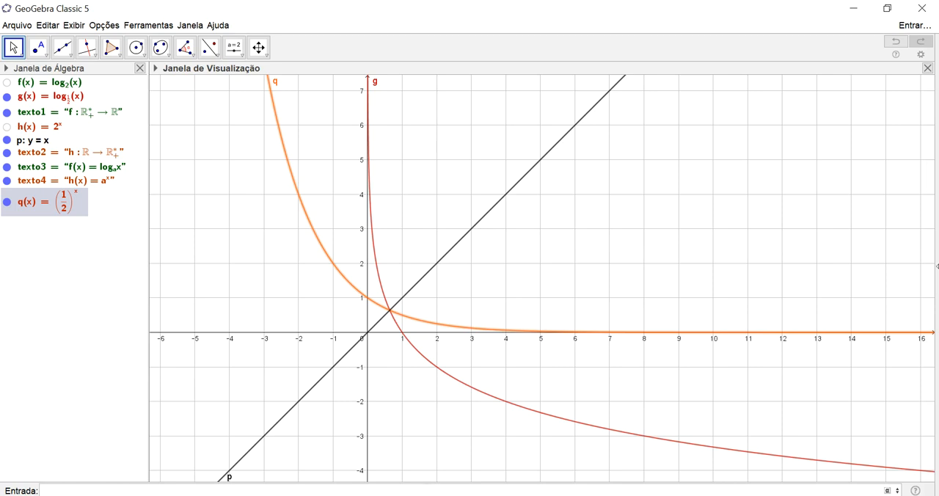
text(()
text(a,g(a)
key(Return)
Create the mirrored point (g(a), a) on the exponential curve
key(Return)
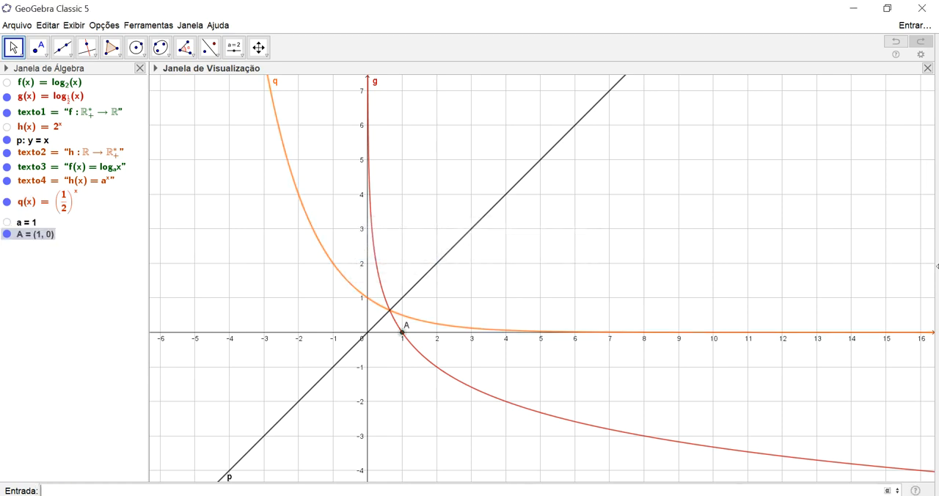
text((g(a),a)
key(Return)
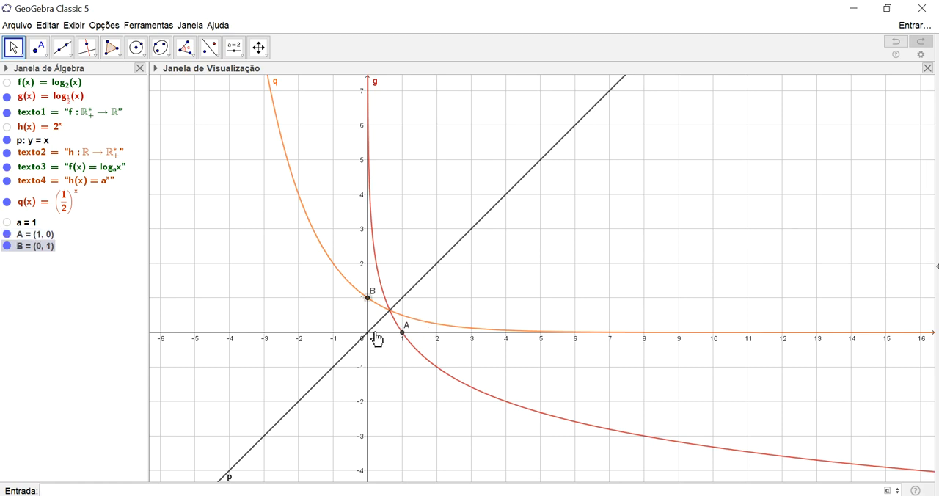
Draw a segment from point B to point A and mark its intersection with the line y = x
click(63, 47)
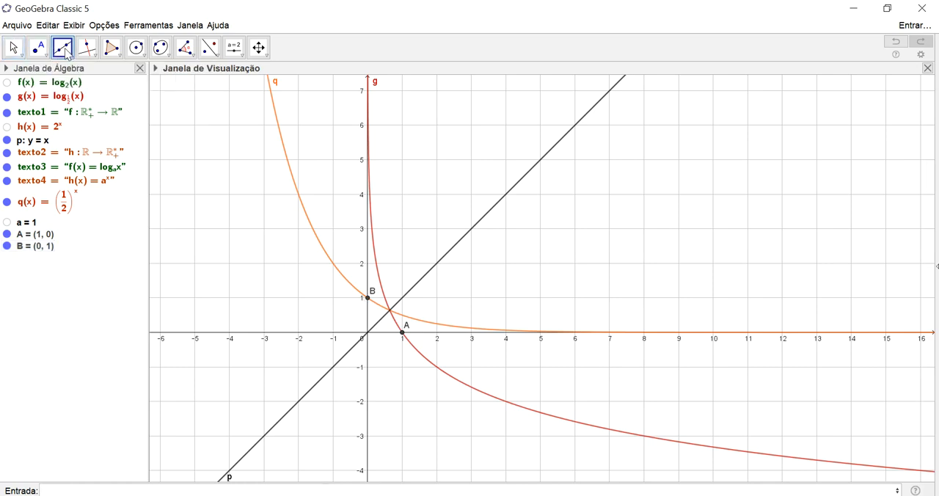
click(69, 54)
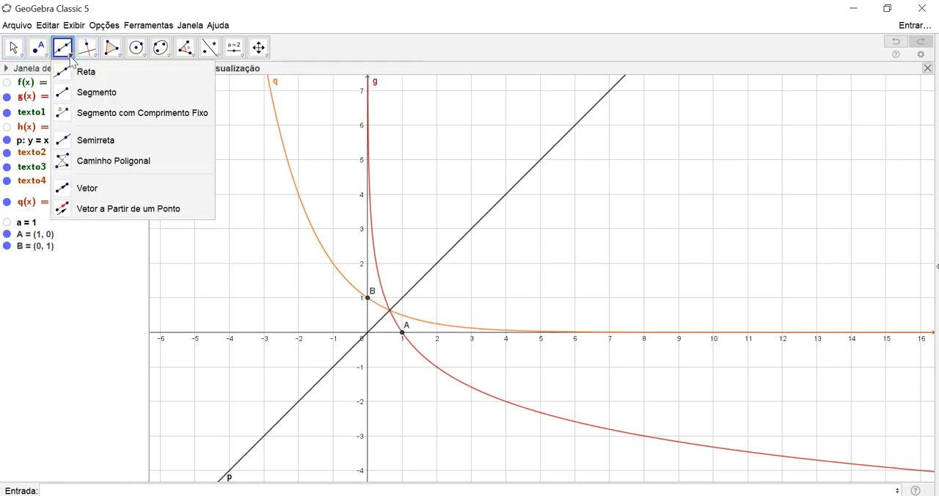
click(80, 92)
click(369, 298)
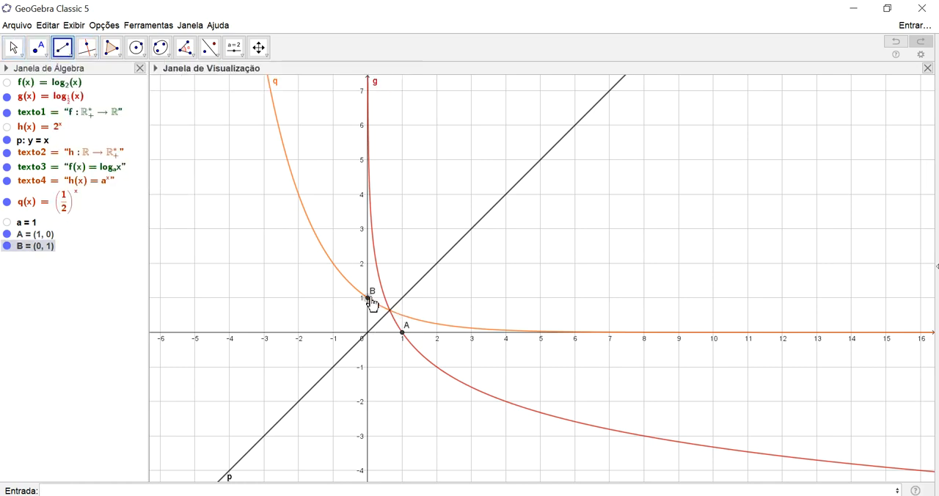
click(410, 339)
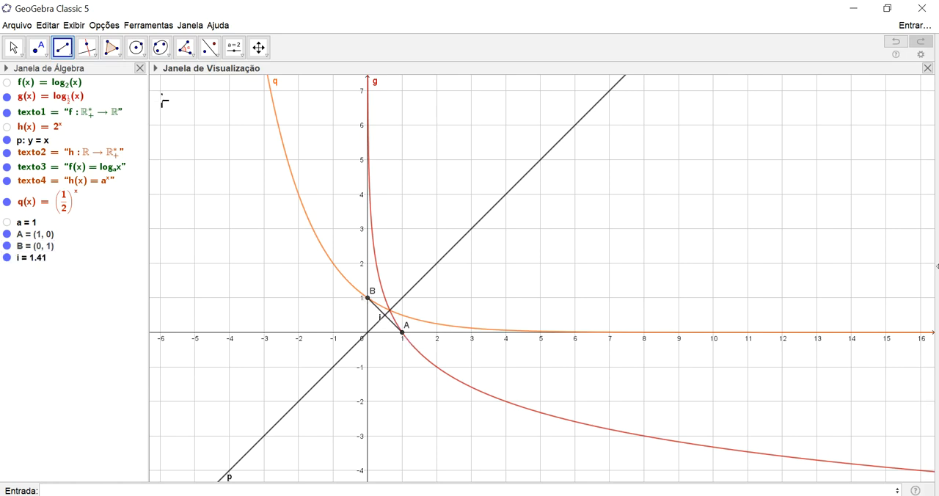
click(38, 47)
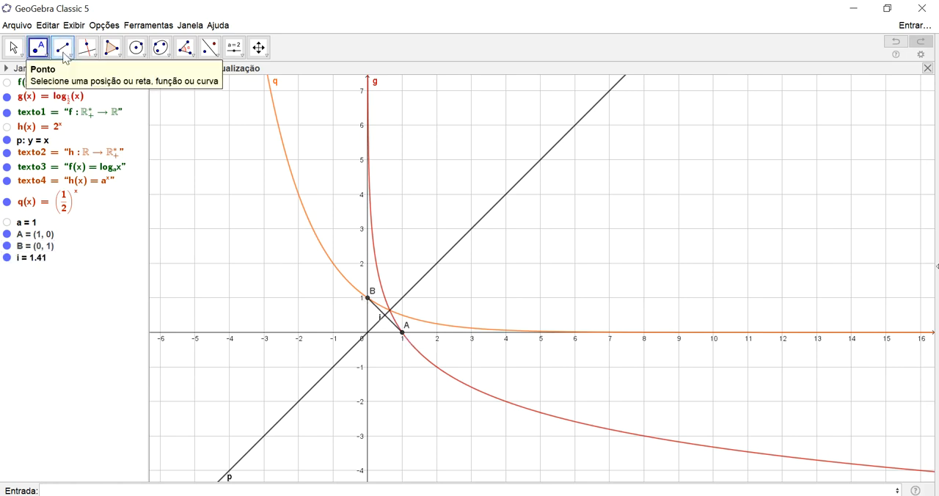
click(386, 317)
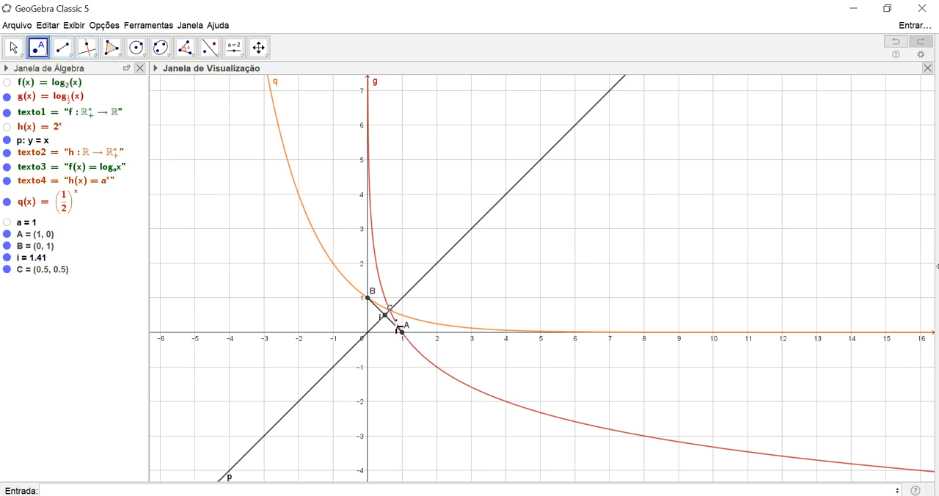
Draw segments from point A and from point B to the intersection point C
click(72, 58)
click(83, 92)
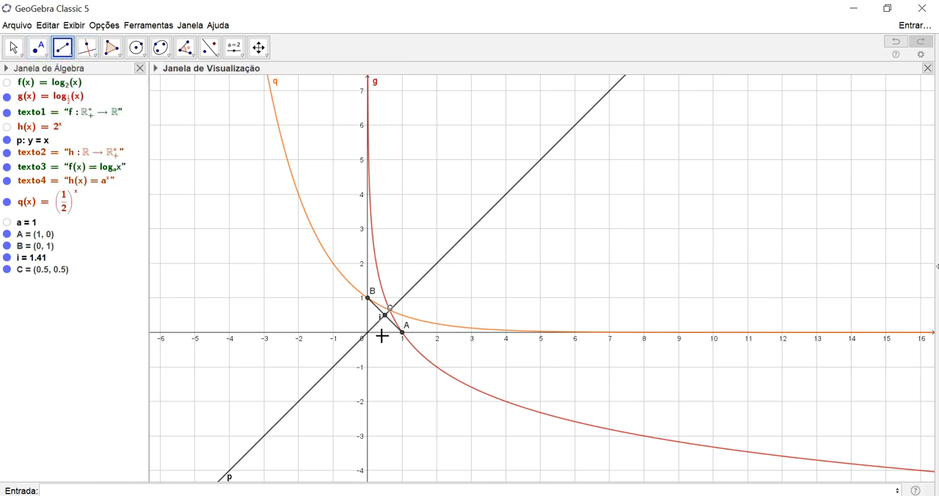
click(403, 333)
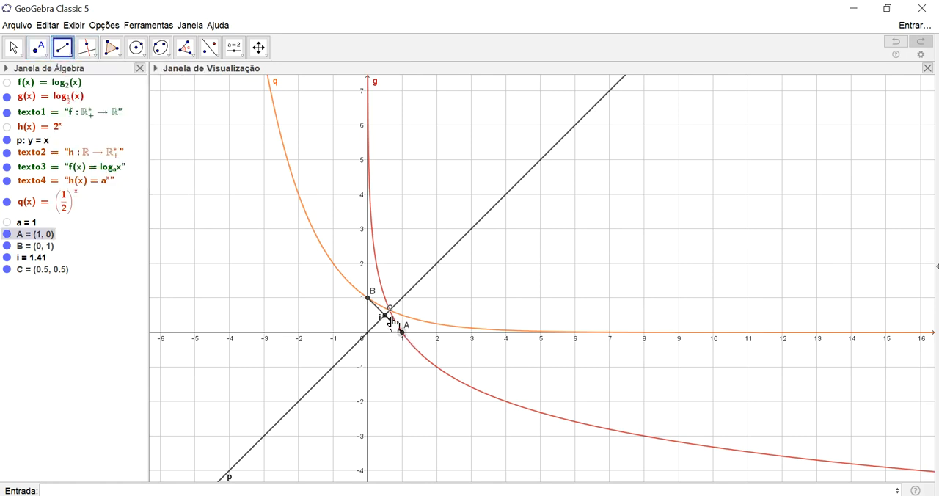
click(386, 316)
click(369, 298)
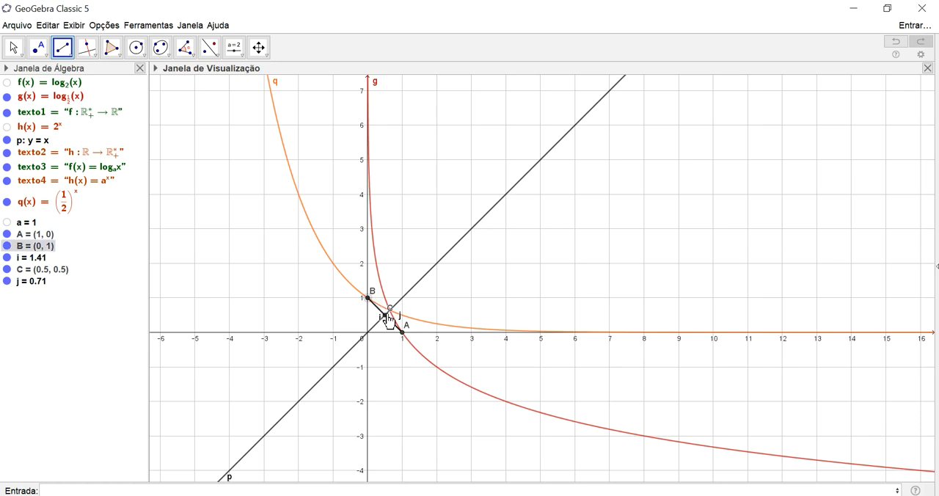
click(387, 315)
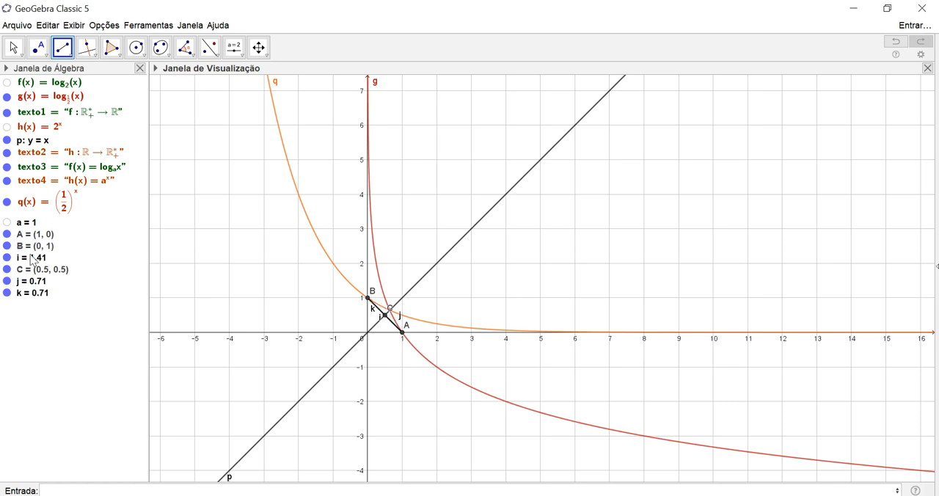
key(Escape)
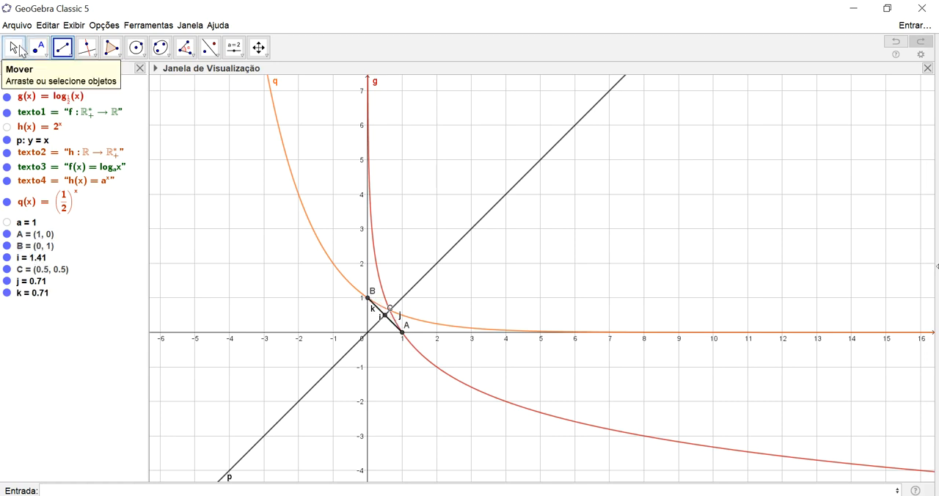
Hide the labels of segments i, j and k and of point C
click(41, 258)
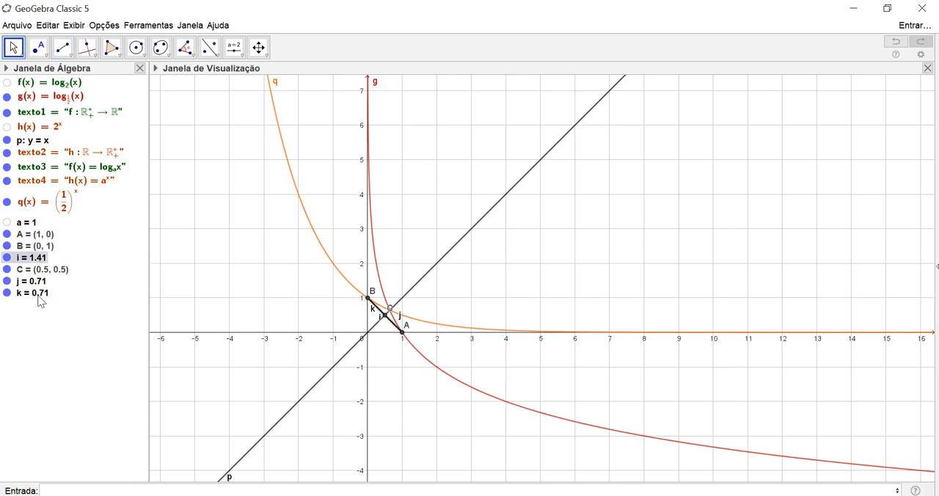
shift+click(40, 293)
right_click(39, 296)
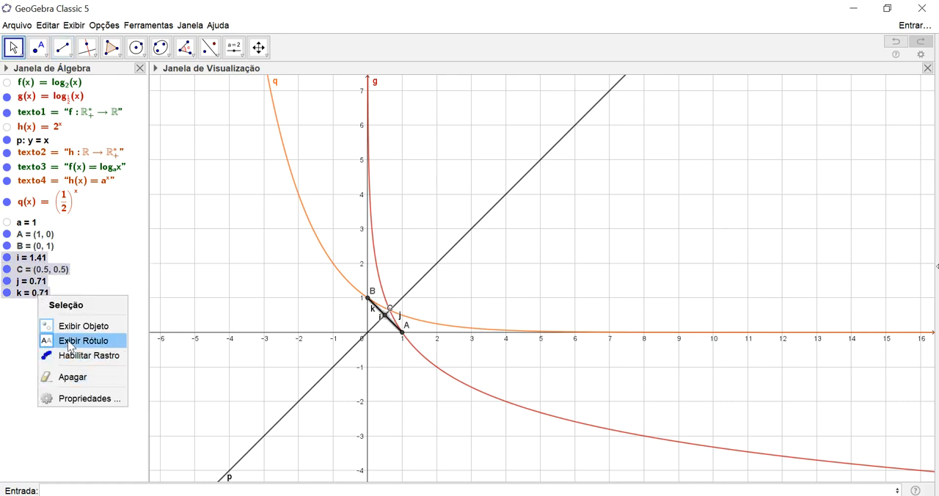
click(70, 346)
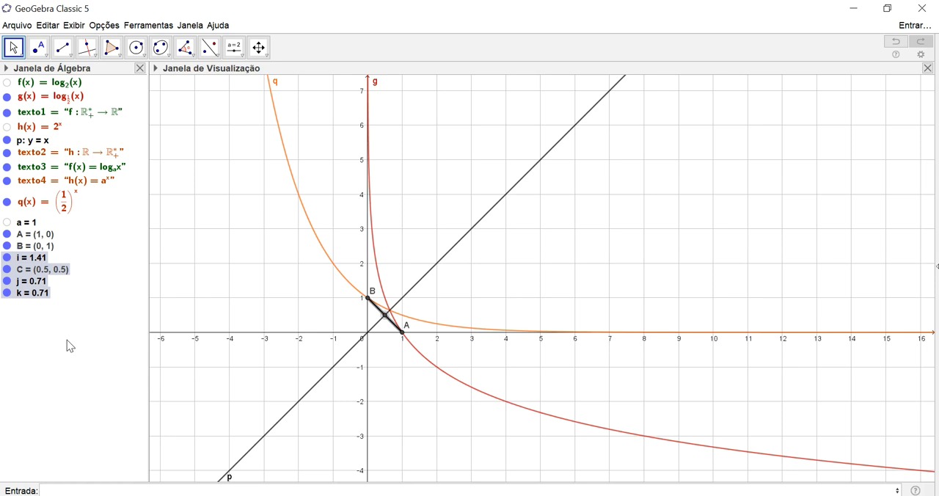
click(109, 298)
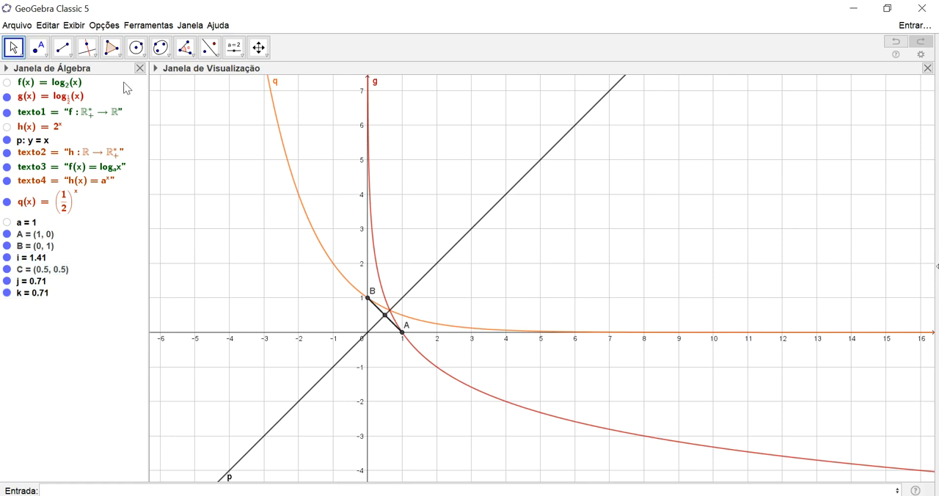
Show the slider for a in the graphics view and move it to 5 and then to 3.6
click(22, 223)
click(6, 222)
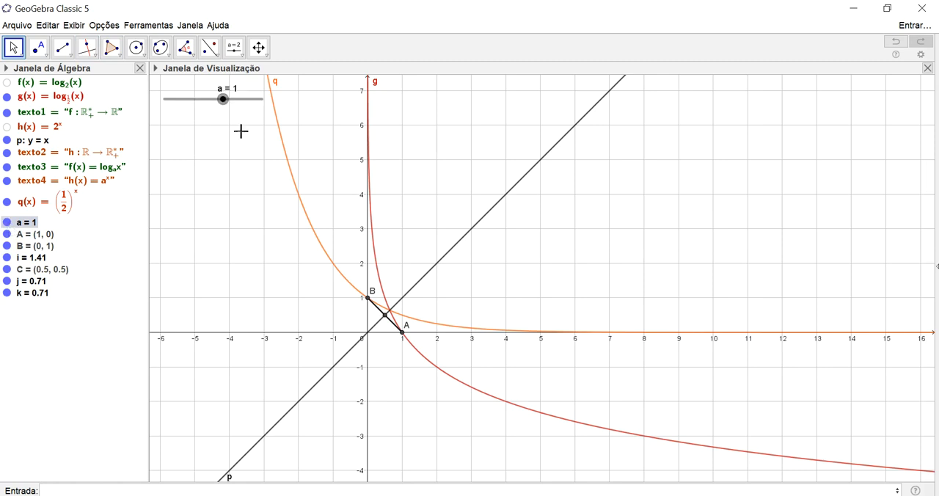
drag(224, 99, 268, 120)
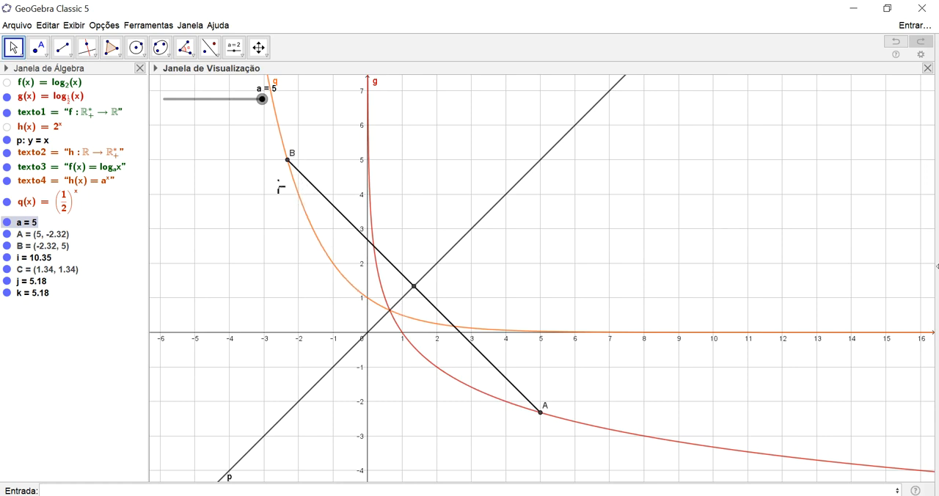
mouse_move(264, 98)
mouse_down()
mouse_move(241, 98)
mouse_move(255, 99)
mouse_up()
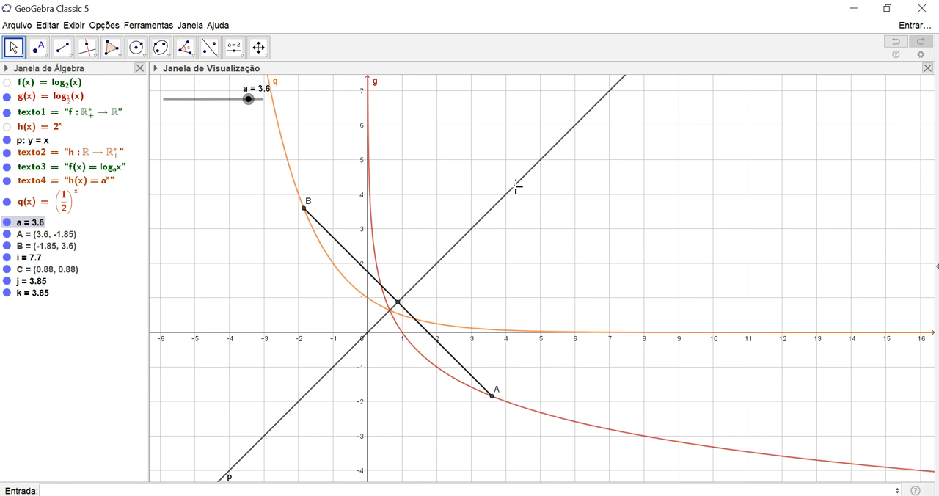
click(7, 82)
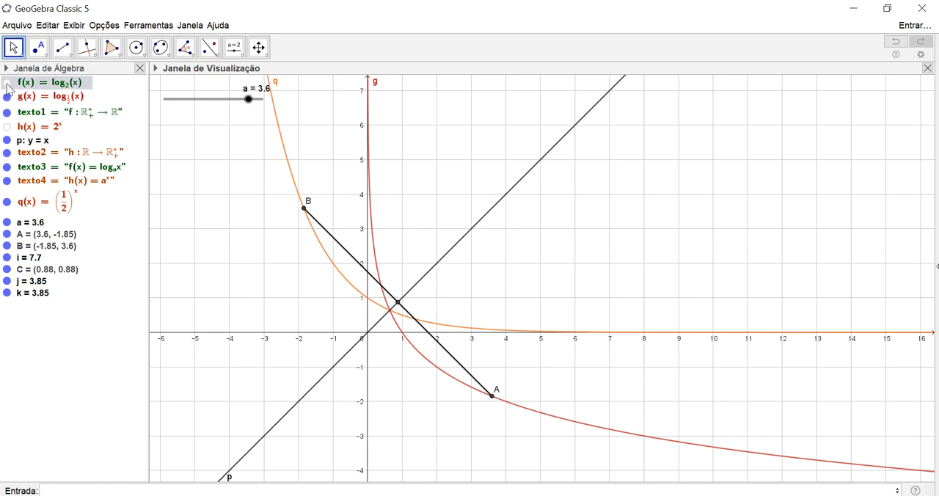
shift+click(34, 294)
key(Delete)
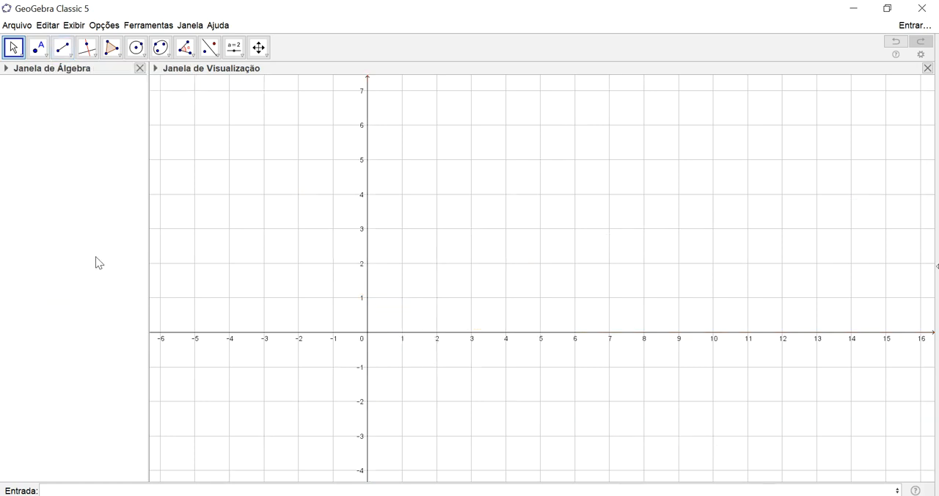
key(ctrl+z)
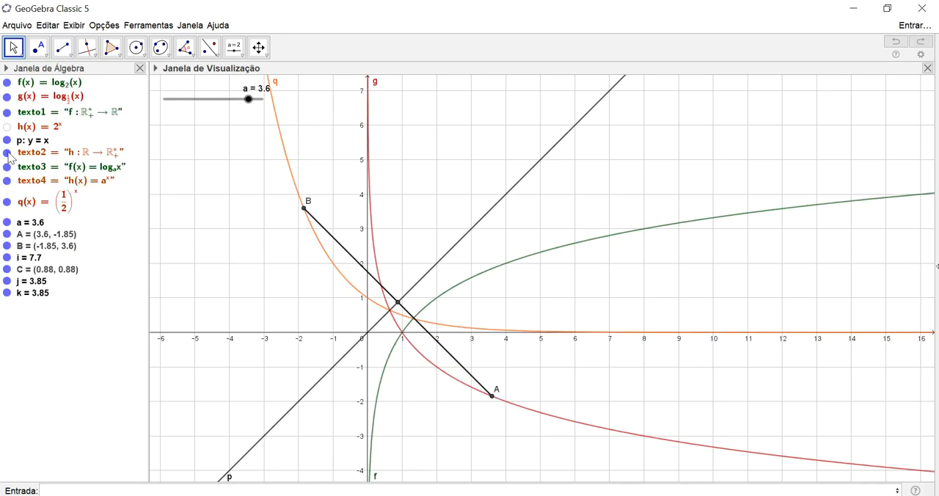
Delete the logarithm functions f and g together with the points and segments that depend on them
click(28, 88)
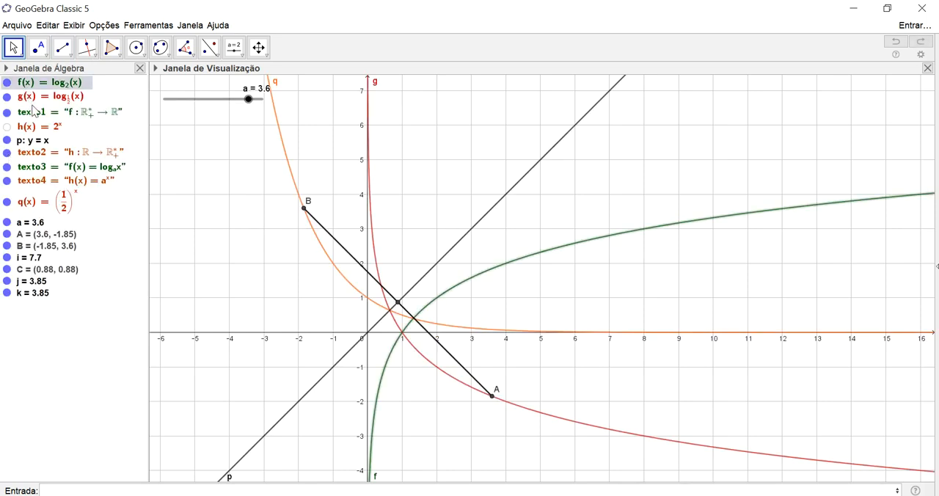
ctrl+click(29, 96)
key(Delete)
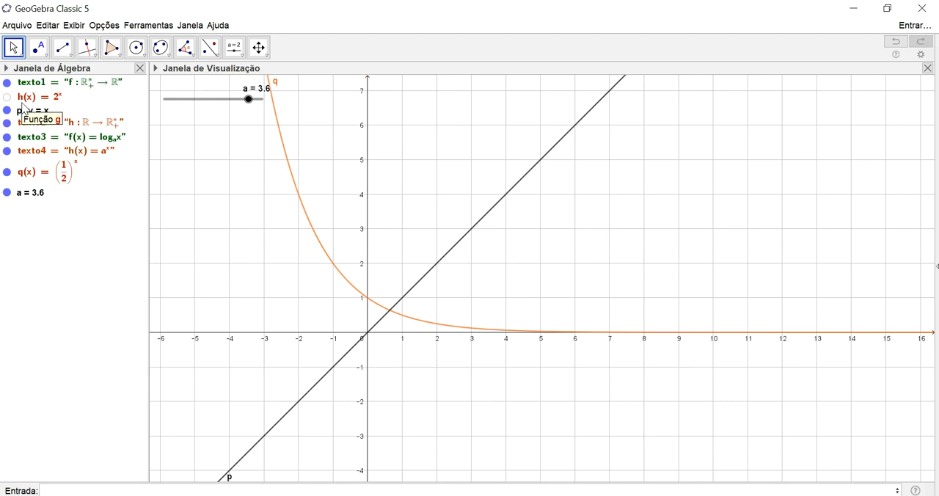
Delete the function h(x), the line y = x, the function q(x) and the slider a
click(44, 101)
ctrl+click(44, 112)
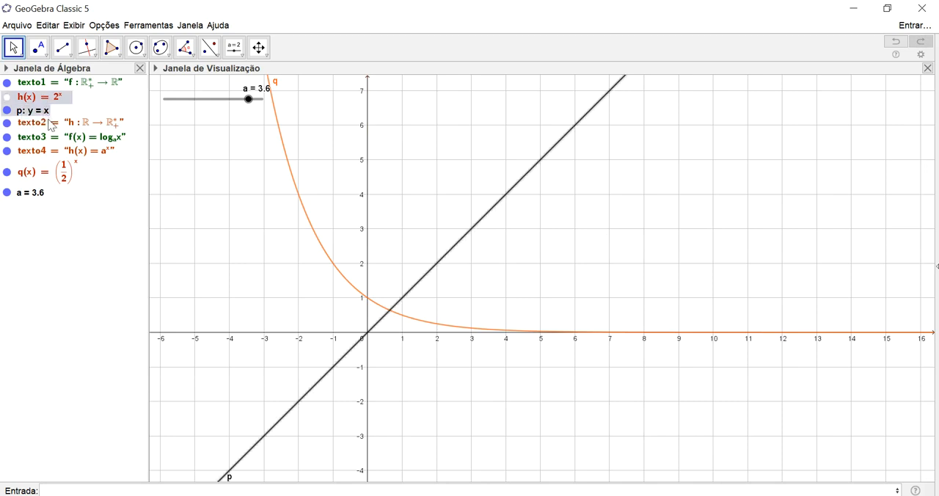
ctrl+click(52, 175)
ctrl+click(33, 195)
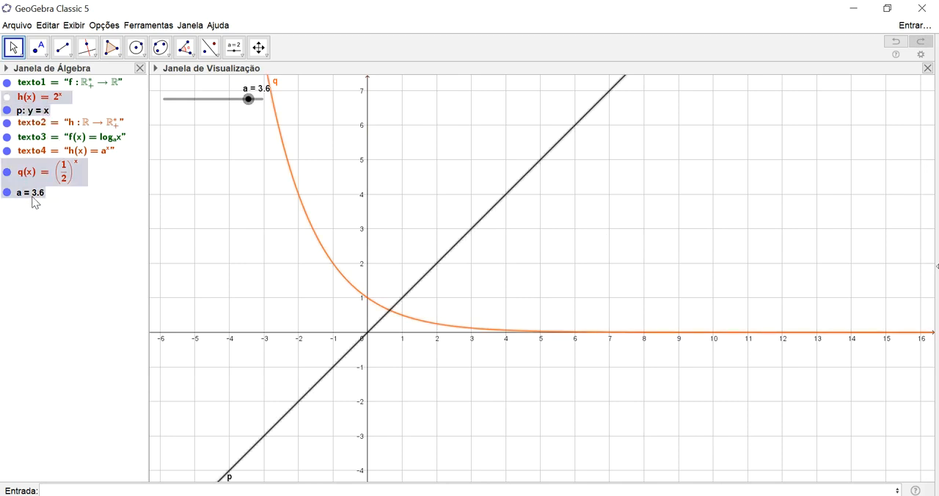
key(Delete)
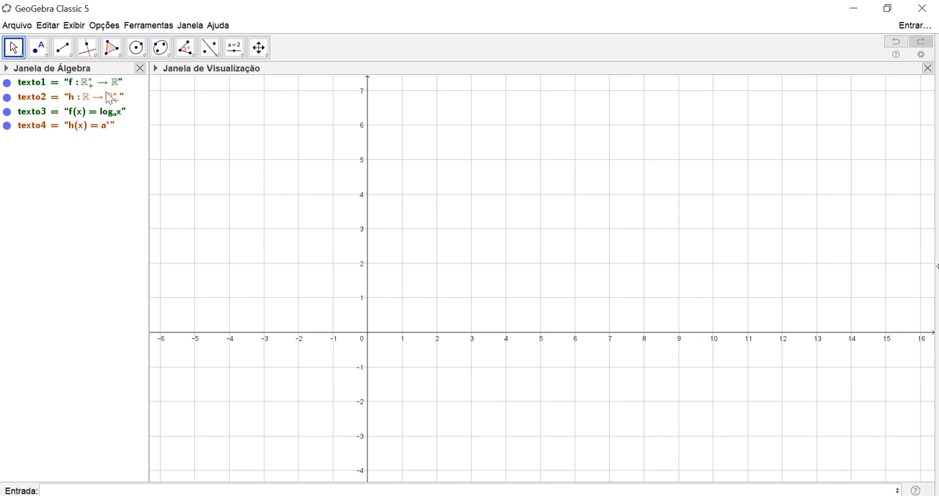
Lock the four text labels texto1, texto2, texto3 and texto4 as fixed objects
scroll(409, 127, down, 5)
drag(463, 210, 460, 335)
right_click(664, 184)
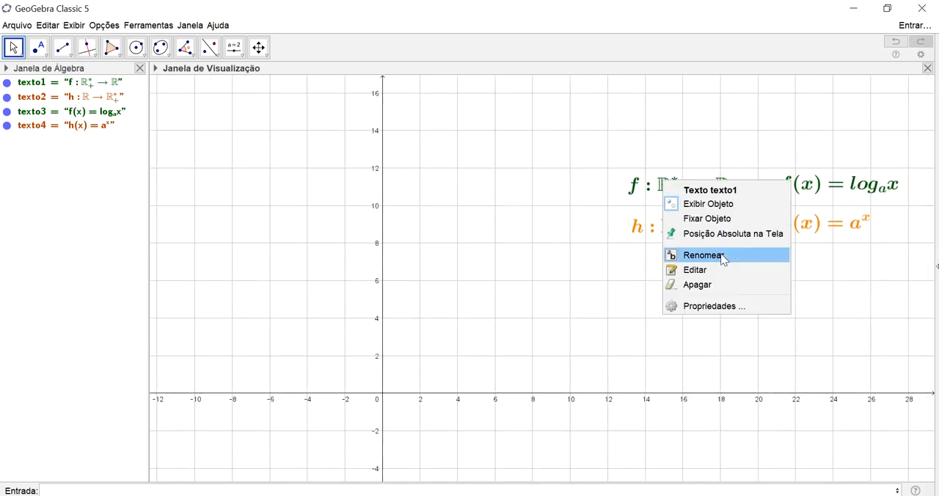
click(722, 220)
right_click(690, 223)
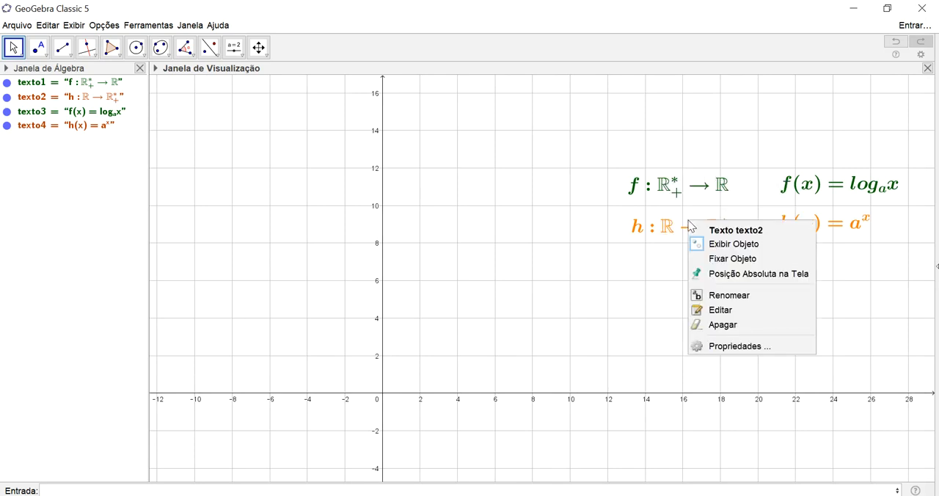
click(716, 258)
right_click(831, 184)
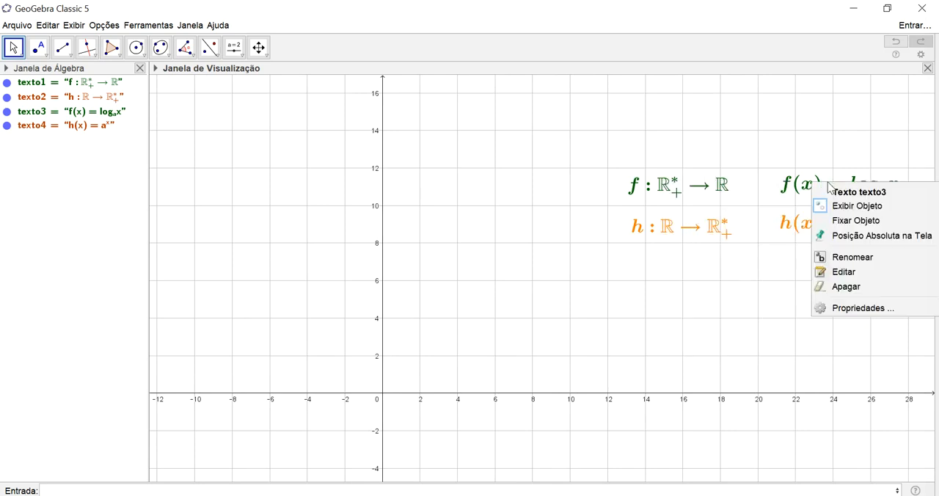
click(837, 221)
right_click(839, 236)
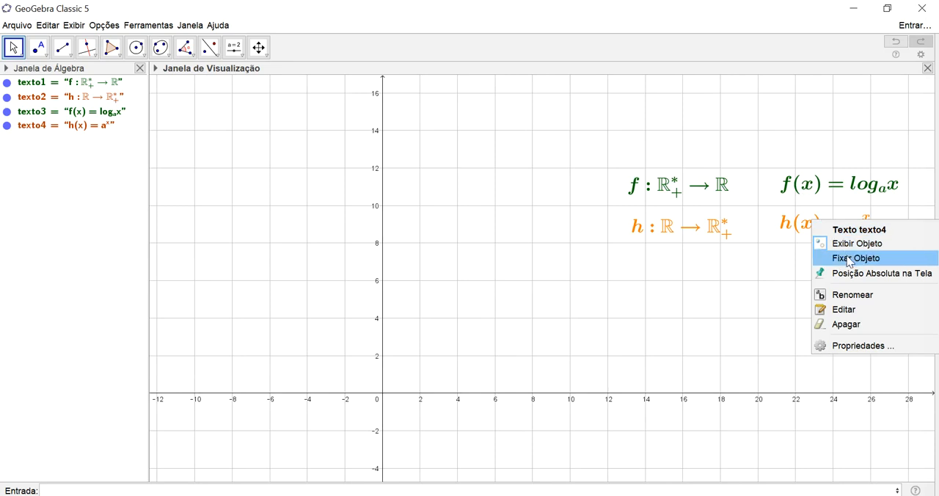
click(841, 258)
scroll(740, 311, up, 3)
scroll(740, 311, down, 4)
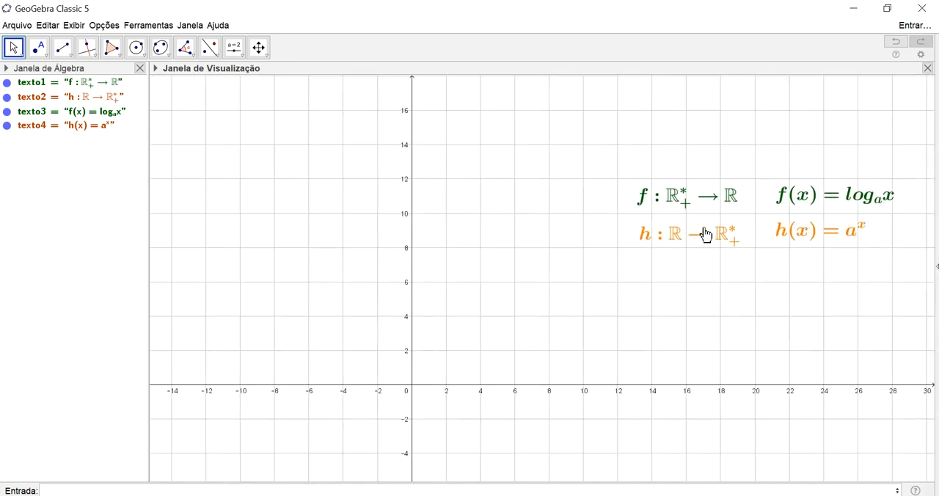
Pin the four text labels texto1 to texto4 to an absolute position on the screen
right_click(695, 200)
click(724, 257)
right_click(693, 244)
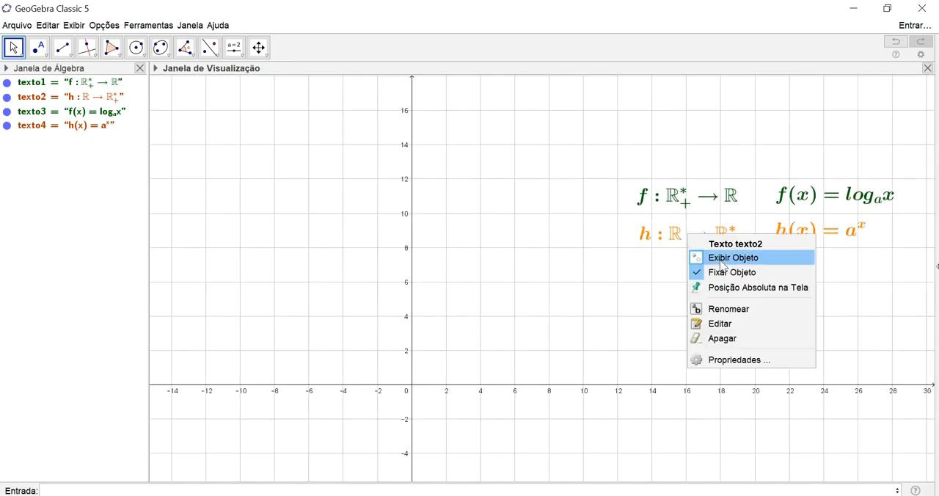
click(734, 287)
right_click(802, 199)
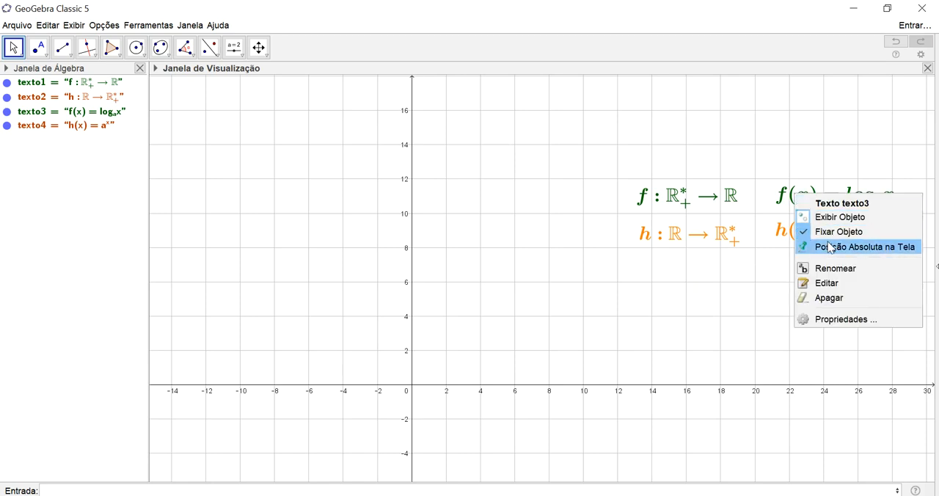
click(830, 248)
right_click(805, 230)
click(844, 287)
scroll(781, 296, up, 4)
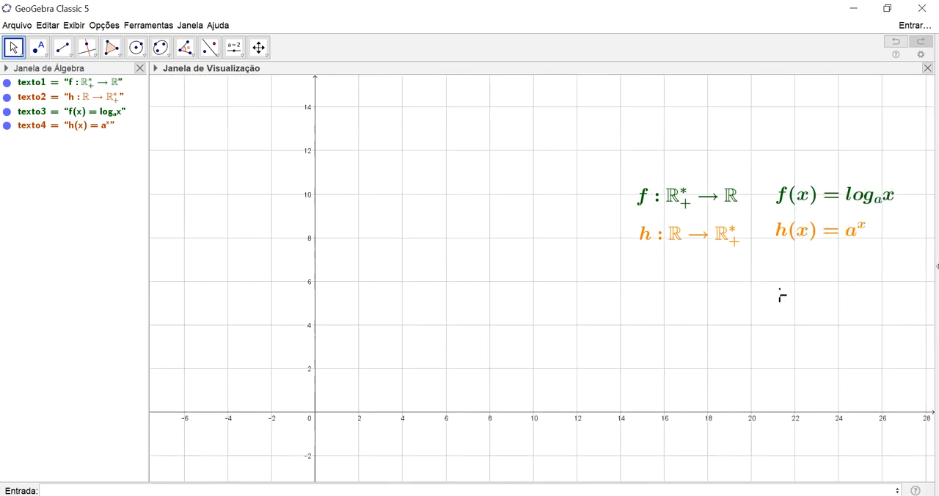
scroll(779, 296, down, 4)
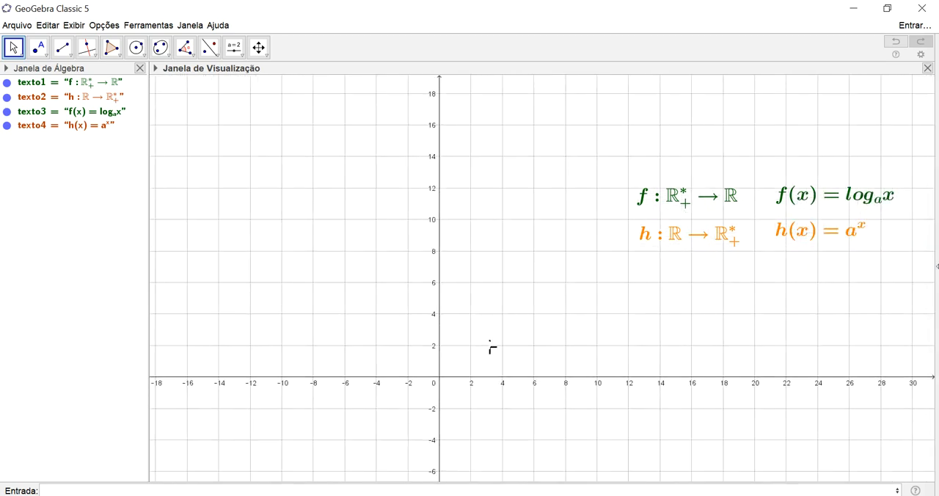
Create the logarithm function log(a, x) with base a, letting a be created as a slider
scroll(492, 350, up, 2)
drag(503, 371, 433, 419)
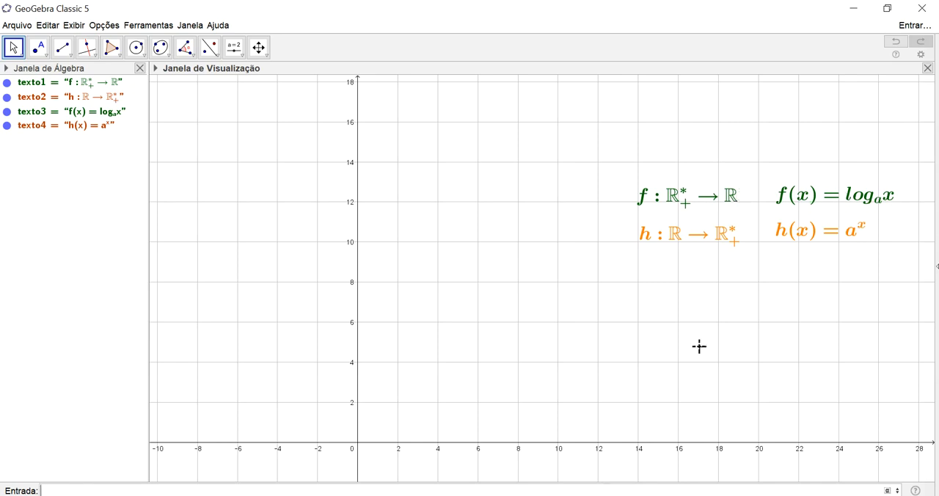
text(log)
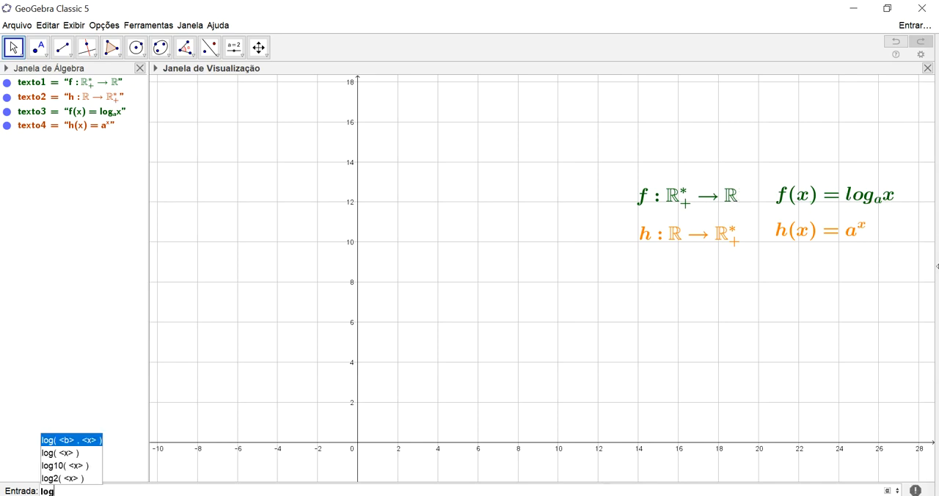
key(Return)
text(a)
key(Tab)
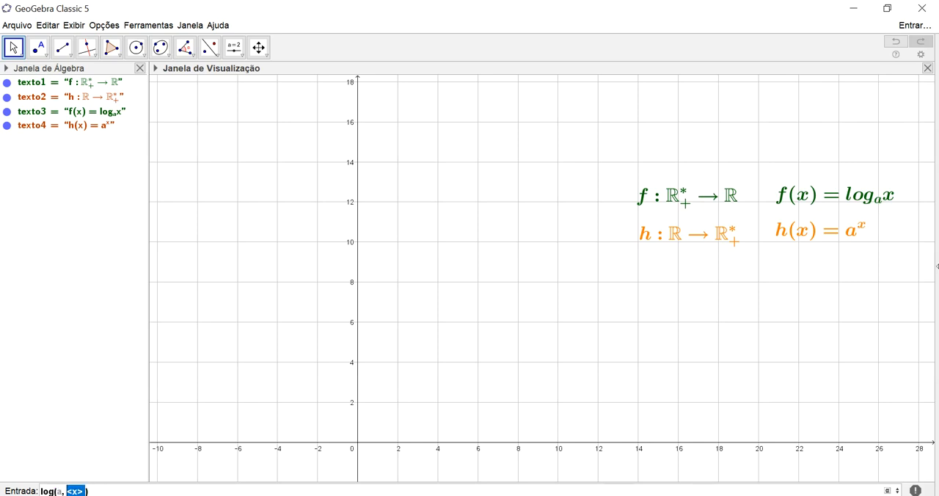
text(x)
key(Return)
key(Return)
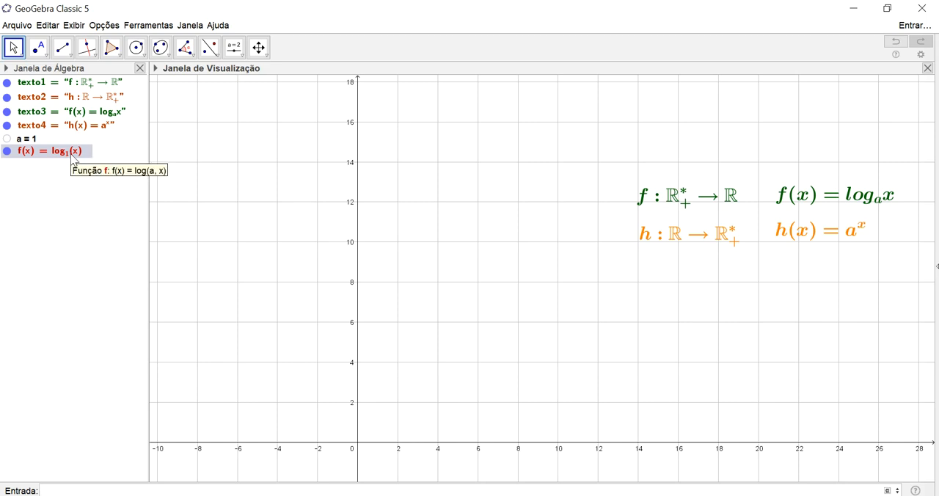
Show the slider for a in the graphics view and move it to 1.1, 1.3, -1.1 and finally 0.3
click(7, 139)
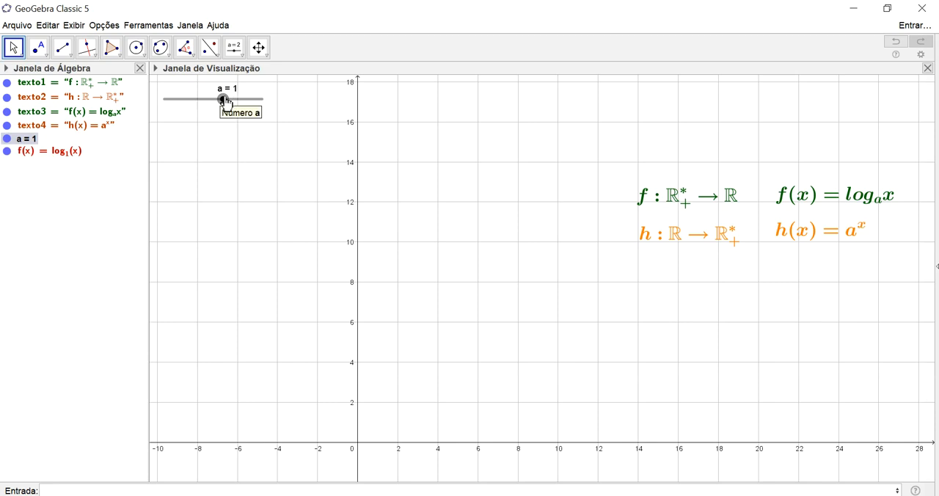
drag(480, 387, 514, 269)
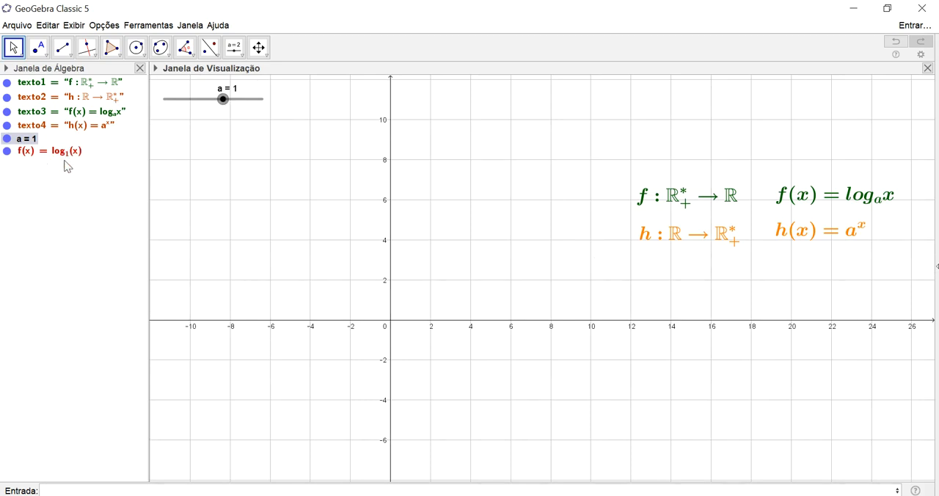
click(231, 104)
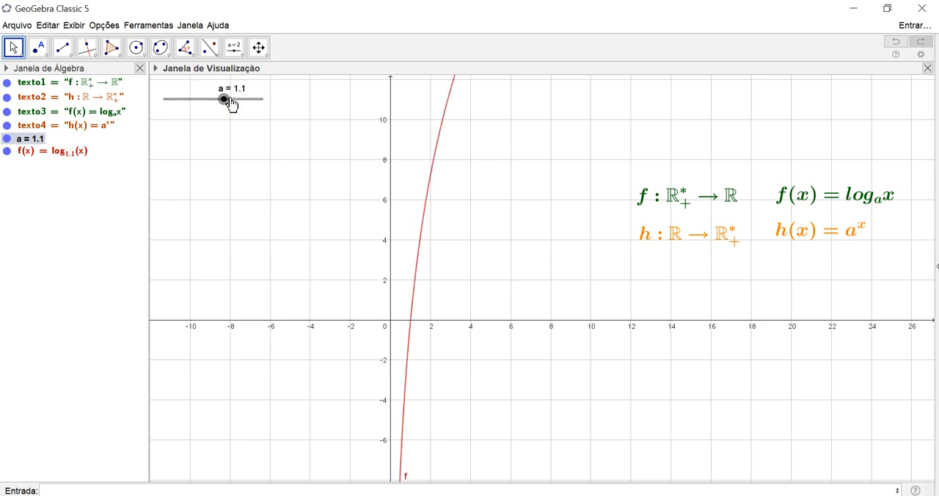
drag(231, 104, 233, 102)
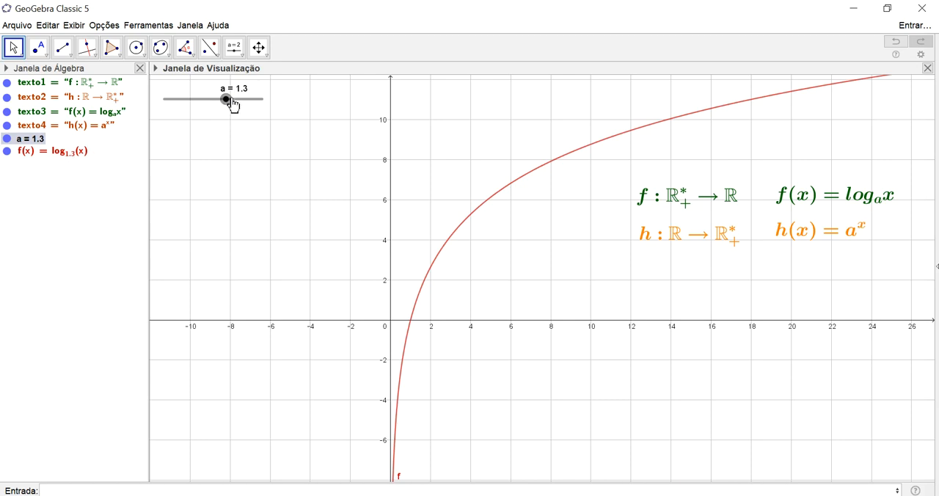
drag(235, 105, 208, 106)
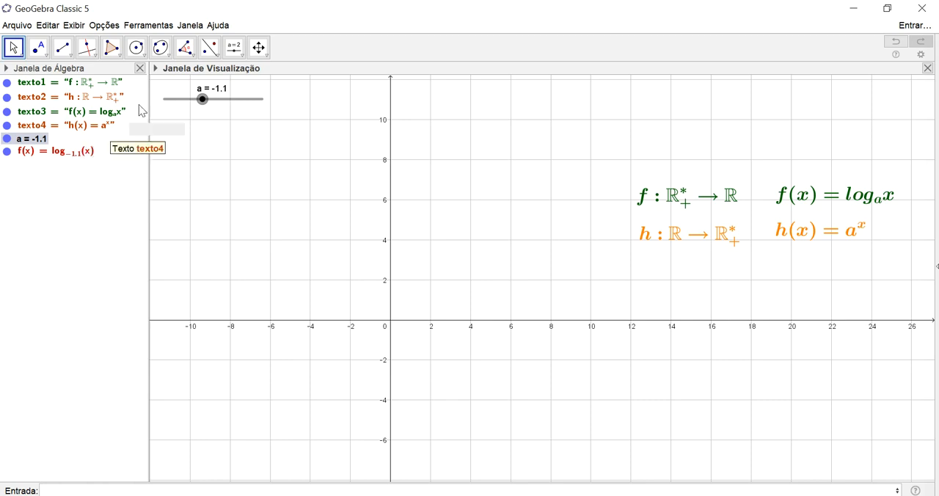
mouse_move(204, 99)
mouse_down()
mouse_move(221, 112)
mouse_move(242, 109)
mouse_up()
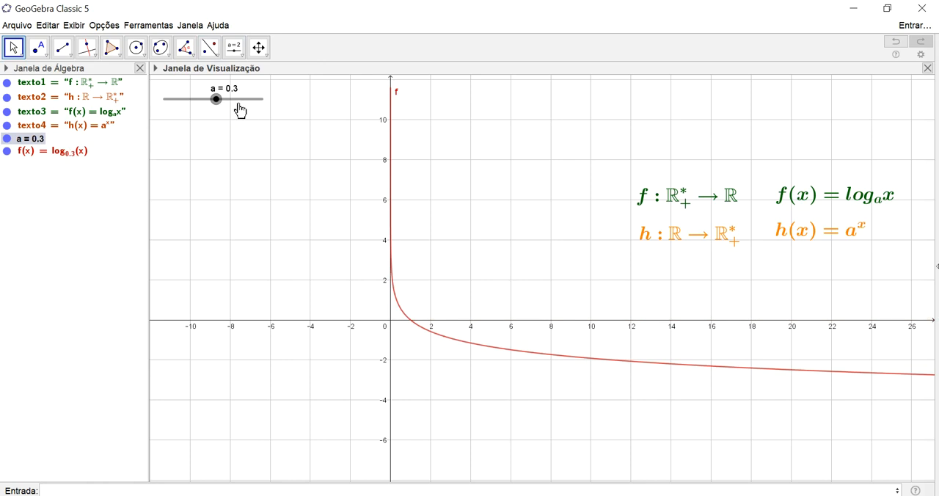
Set slider a's minimum to 0, maximum to 20 and increment to 1, and move it to 6 and on to 15
double_click(240, 101)
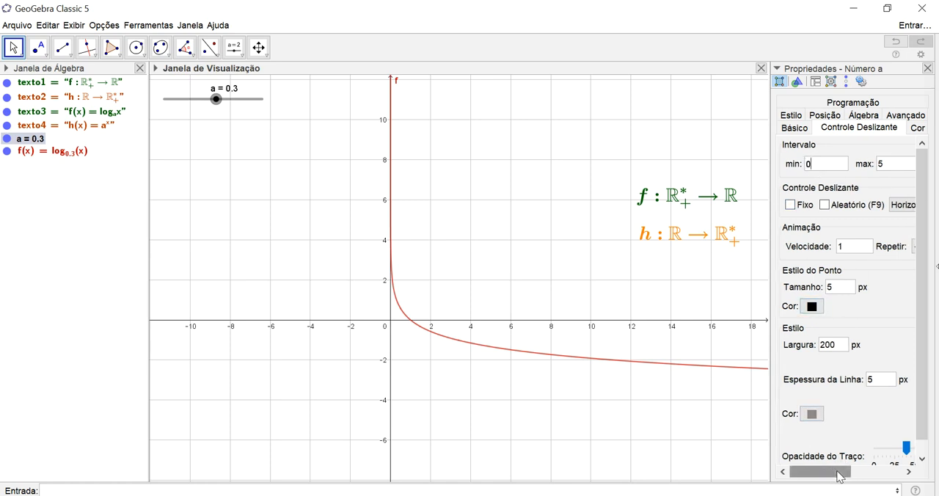
drag(836, 472, 860, 471)
click(836, 167)
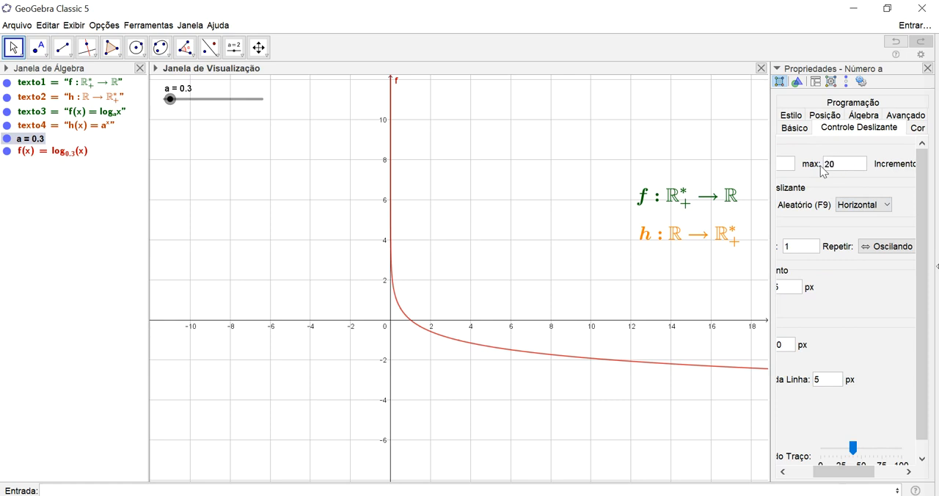
drag(848, 472, 877, 472)
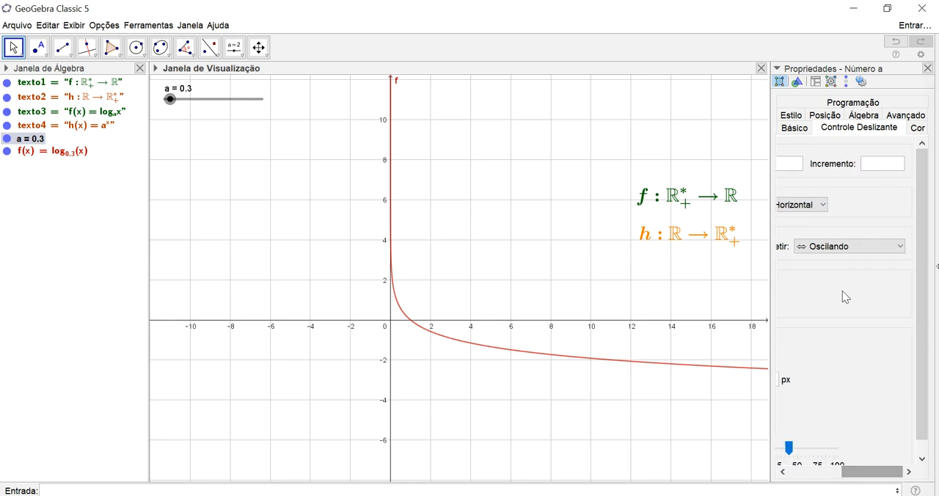
click(870, 167)
text(1)
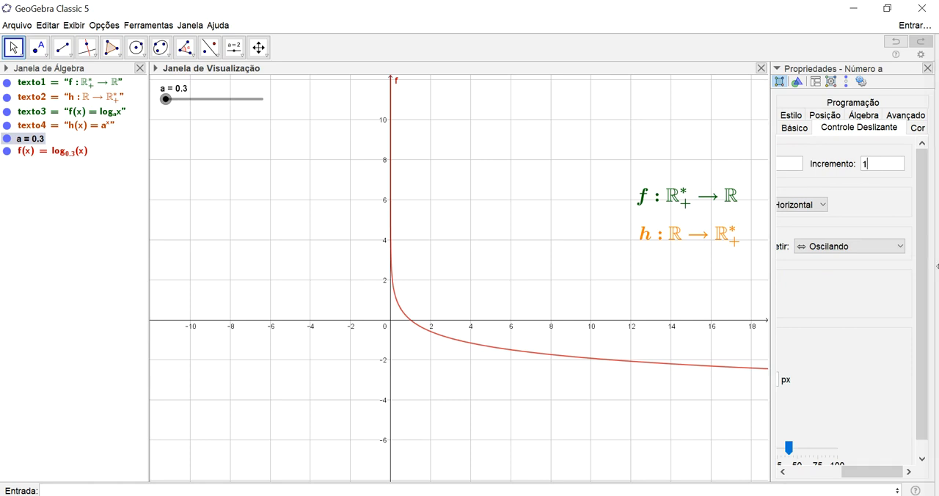
click(929, 68)
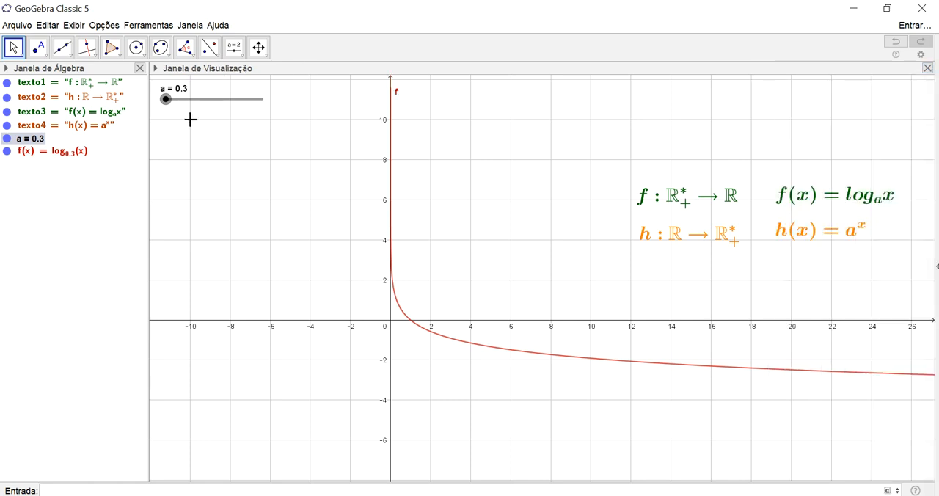
drag(167, 100, 195, 100)
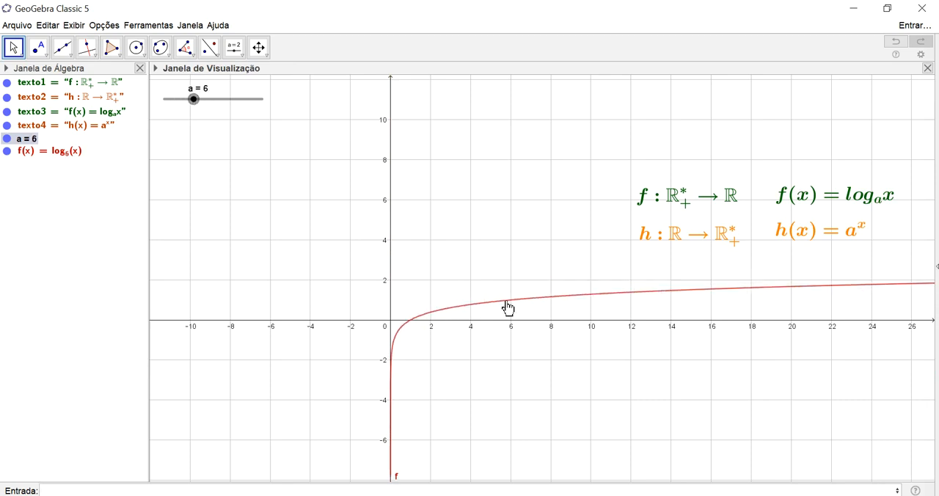
drag(204, 103, 245, 115)
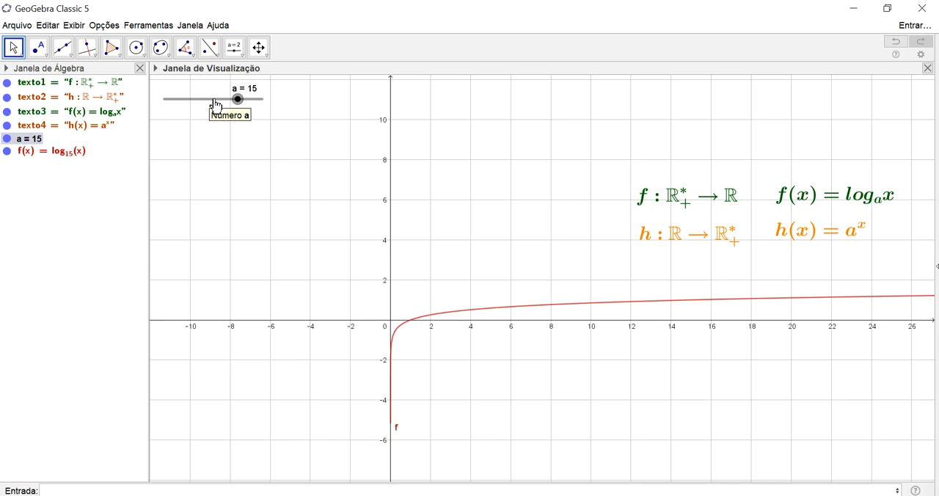
Set slider a's maximum to 10 and increment to 0.1, and move the slider to 0.6
double_click(215, 105)
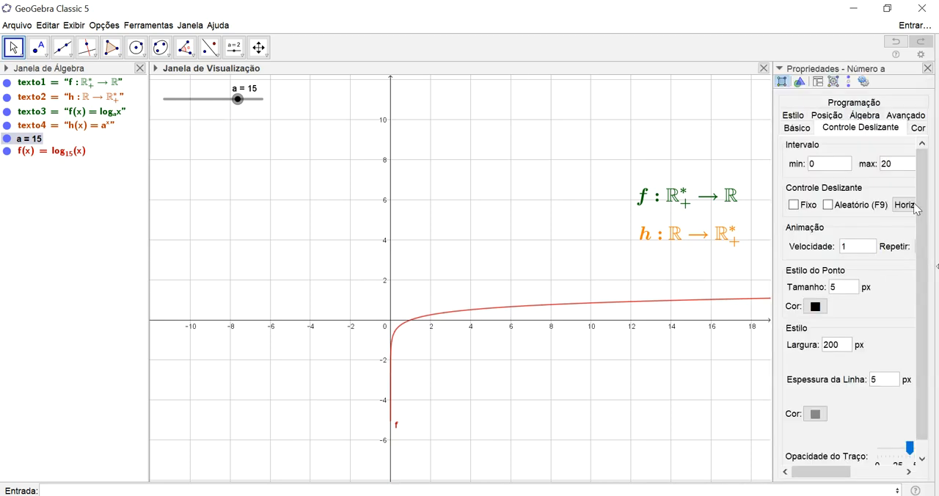
drag(821, 472, 849, 472)
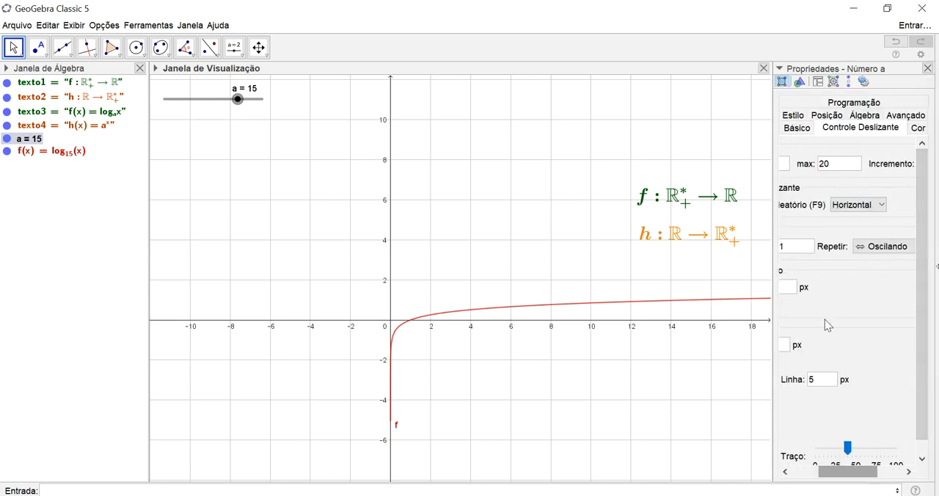
click(831, 166)
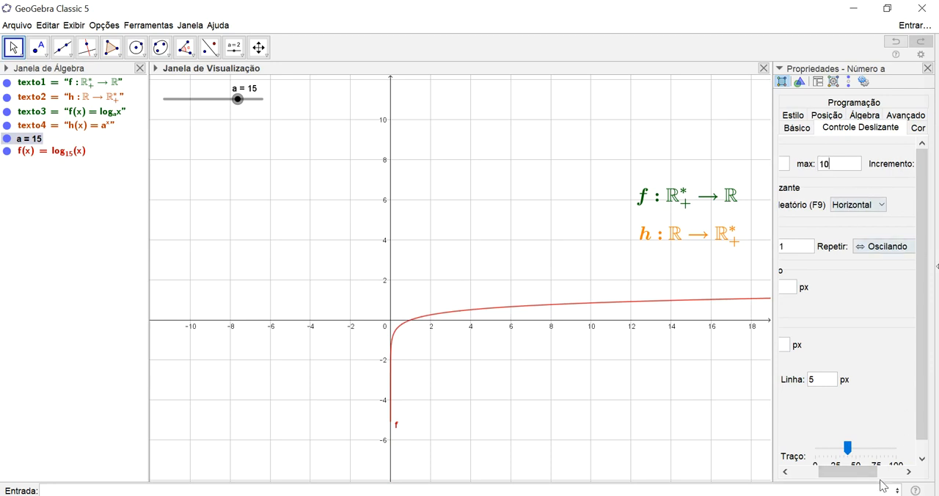
drag(881, 472, 916, 473)
click(863, 165)
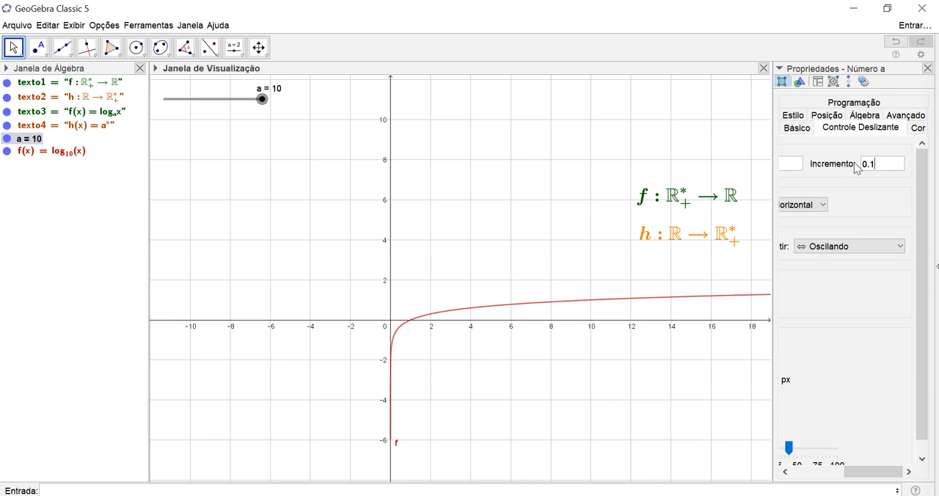
click(928, 67)
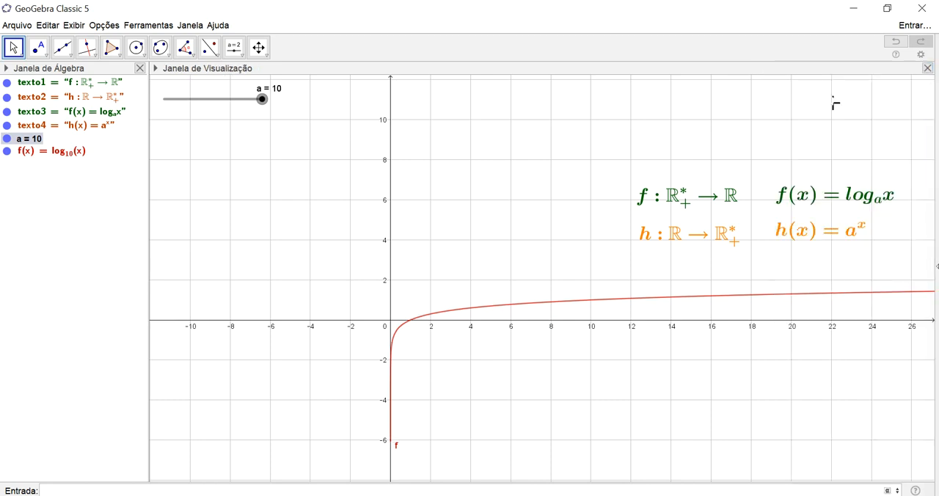
drag(262, 99, 175, 111)
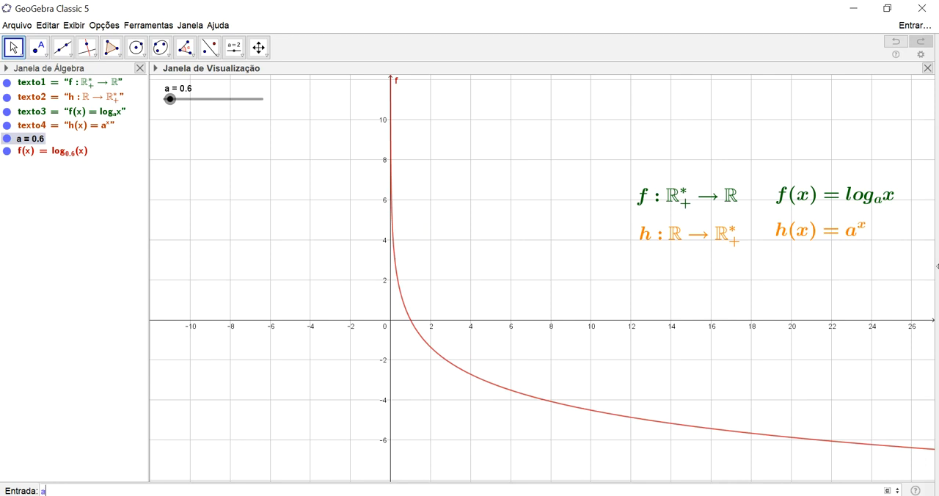
Add the exponential function a^x and move slider a to 1.5
text(^x)
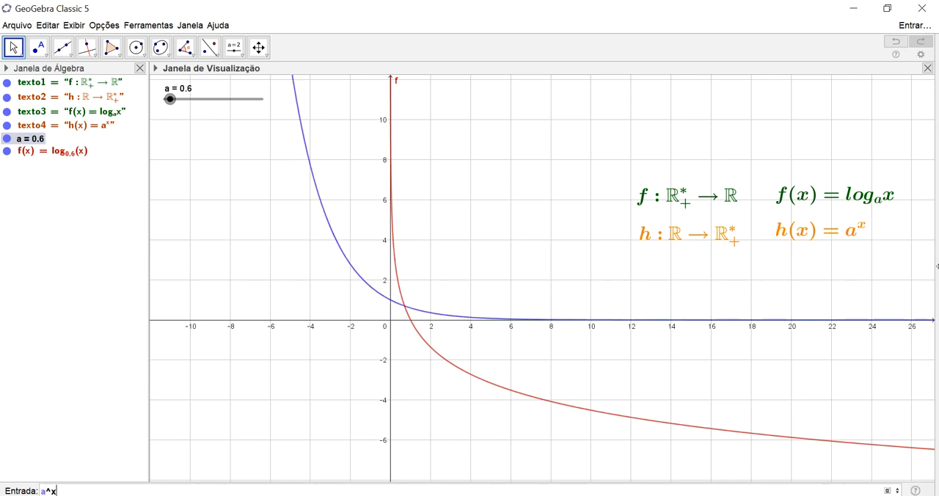
key(Return)
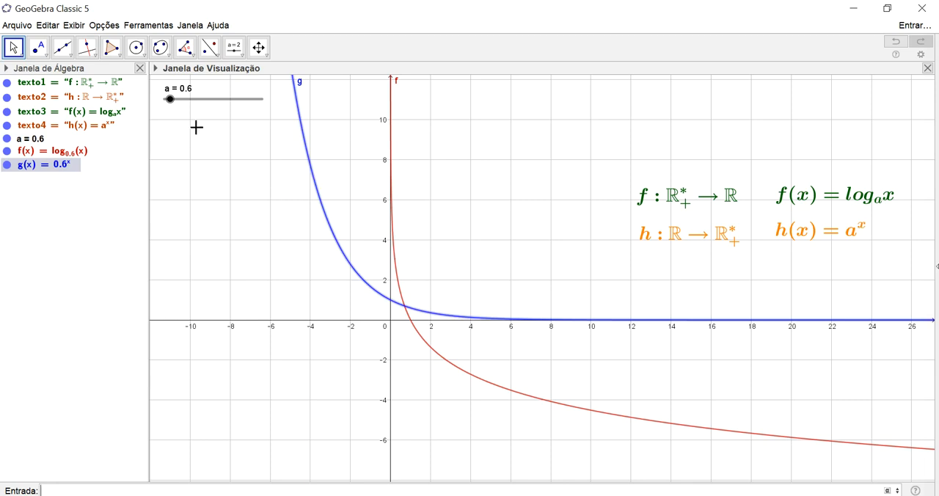
drag(177, 103, 182, 109)
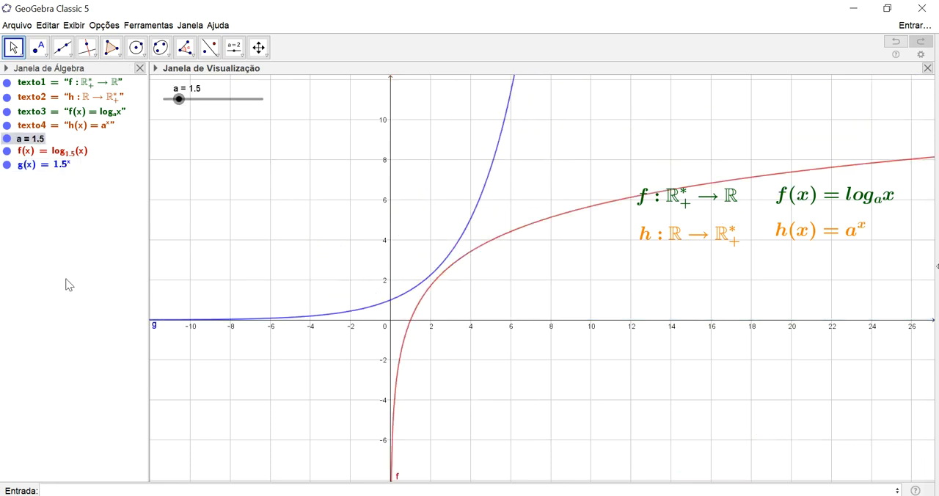
Add the line y = x to the graph
text(y = x)
key(Return)
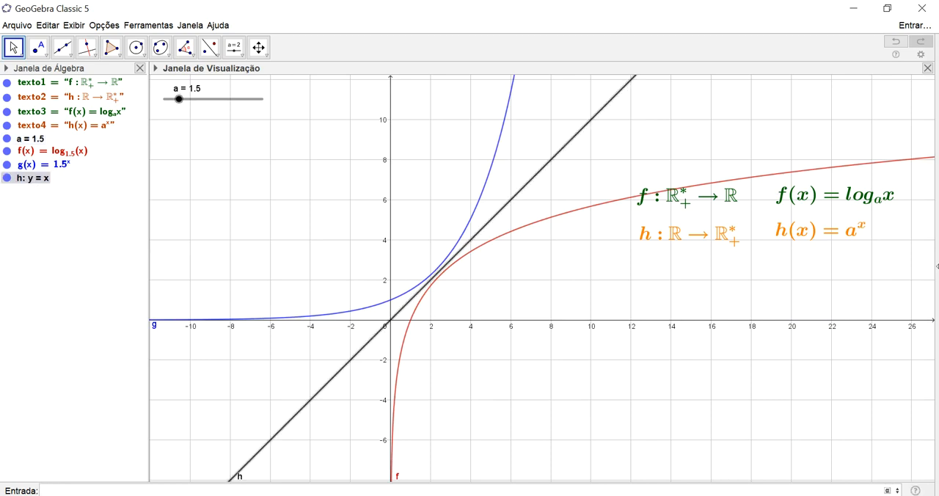
Move slider a through 1.3, 1.4, 2.7 and 0.8, and finally set it to 4
drag(188, 110, 183, 93)
drag(182, 91, 181, 92)
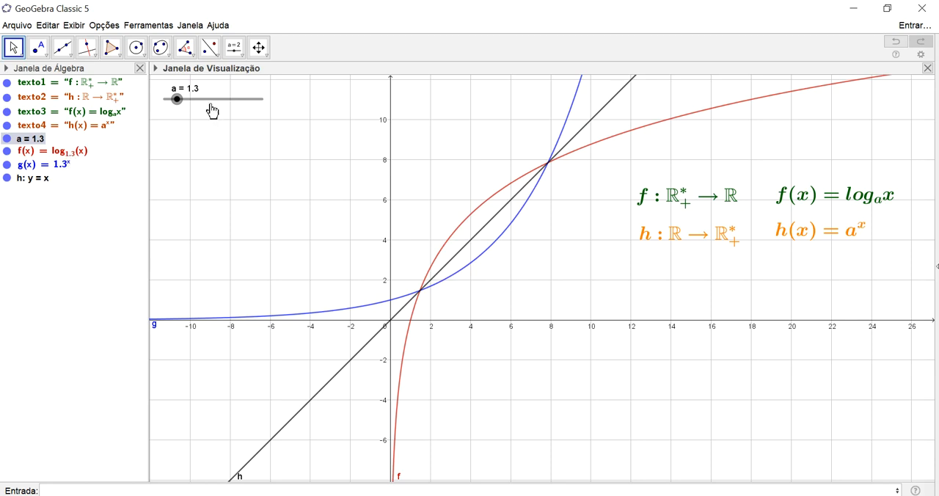
mouse_move(183, 100)
mouse_down()
mouse_move(191, 103)
mouse_move(184, 98)
mouse_up()
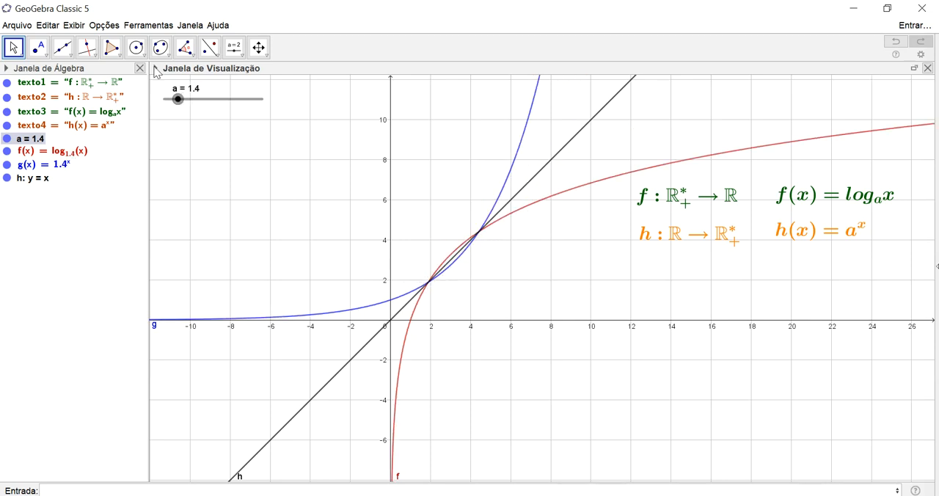
drag(180, 101, 193, 103)
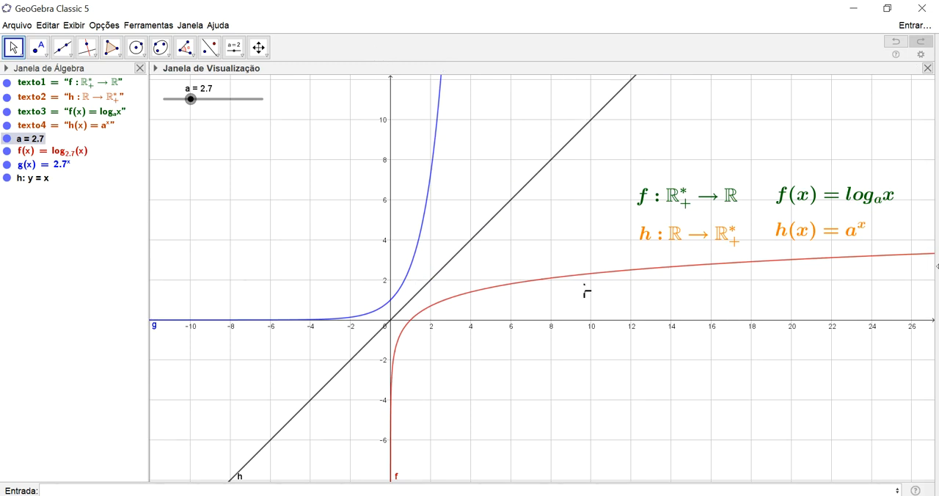
drag(192, 99, 173, 99)
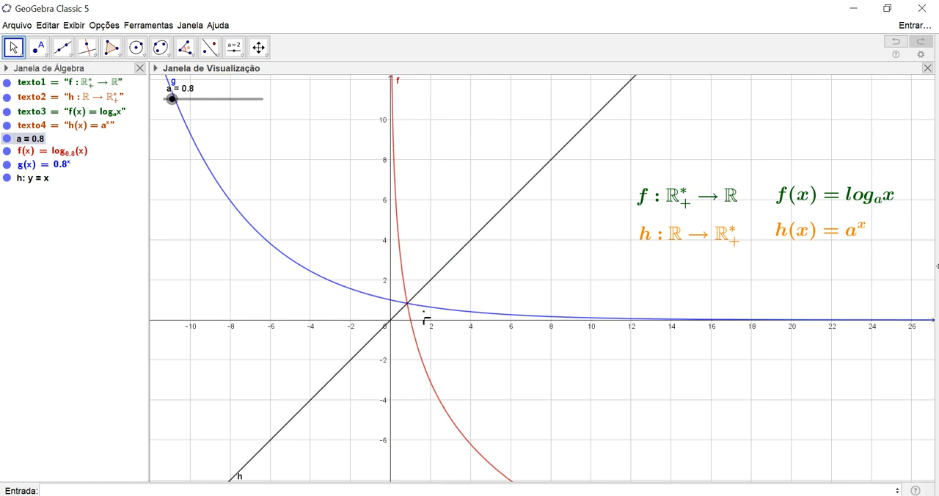
mouse_move(430, 324)
mouse_down()
mouse_move(437, 380)
mouse_move(451, 326)
mouse_move(443, 318)
mouse_up()
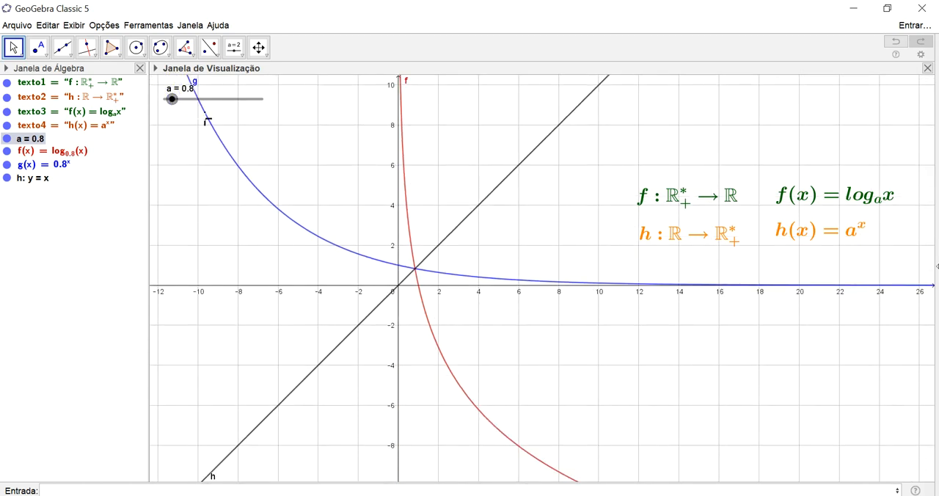
drag(175, 104, 209, 110)
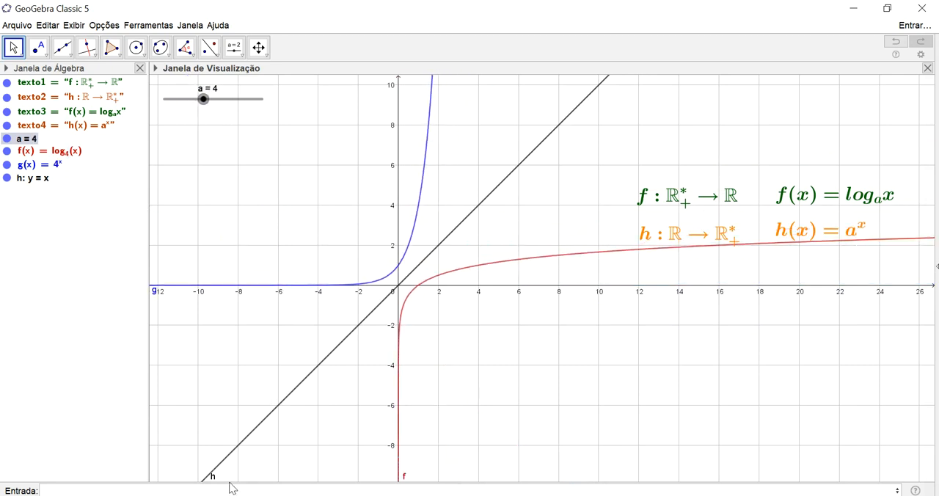
Hide the exponential function and the line y = x, and redefine f as log(a, x)+b with a new slider b
click(6, 167)
click(6, 179)
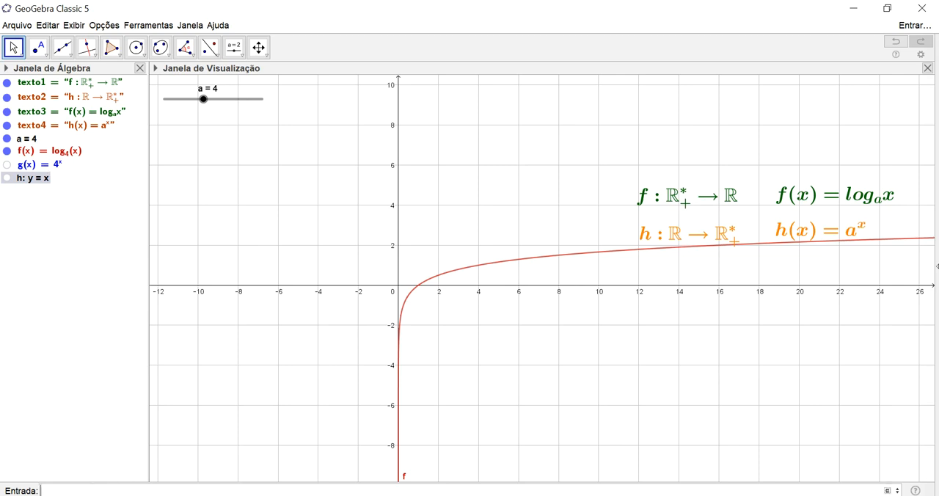
click(81, 154)
double_click(80, 154)
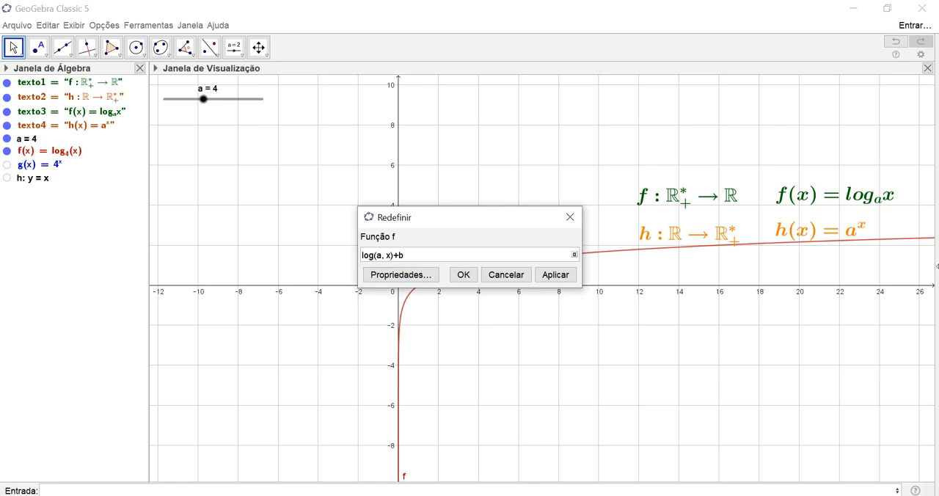
text(+b)
key(Return)
key(Return)
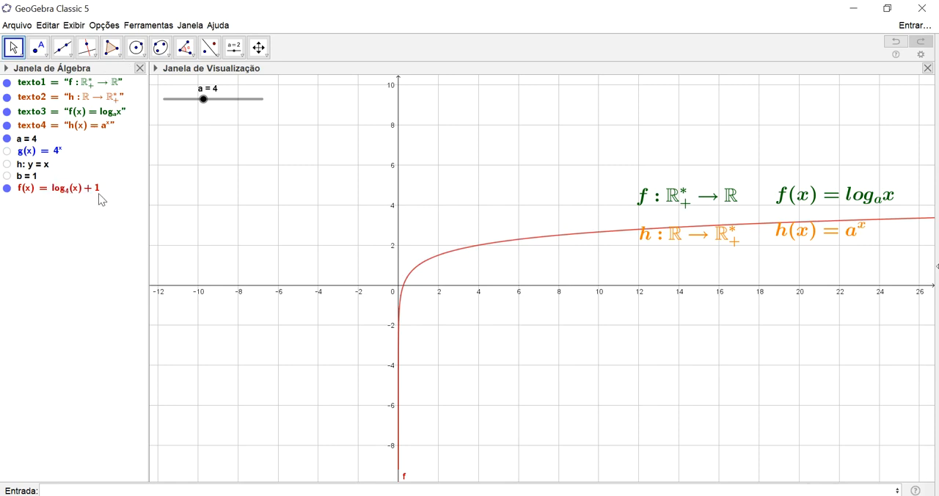
Show slider b in the graphics view and move it to 0.3
click(8, 175)
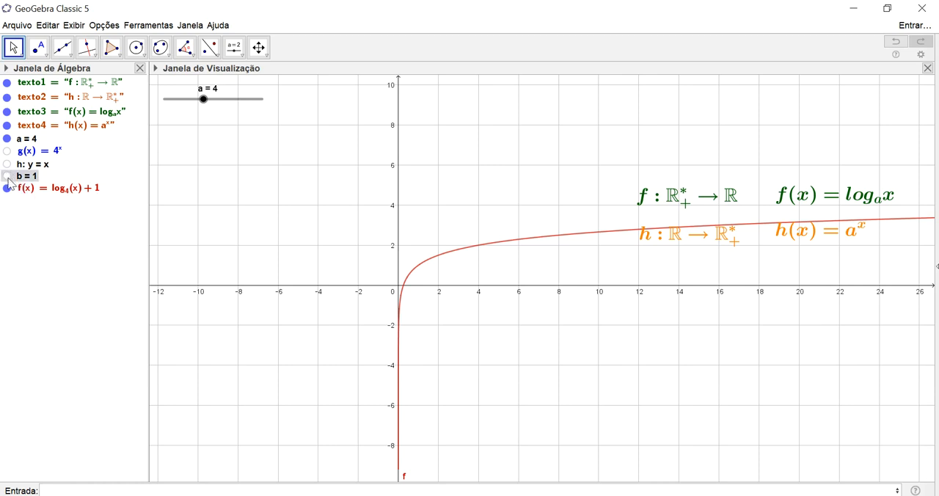
click(7, 176)
drag(236, 127, 216, 123)
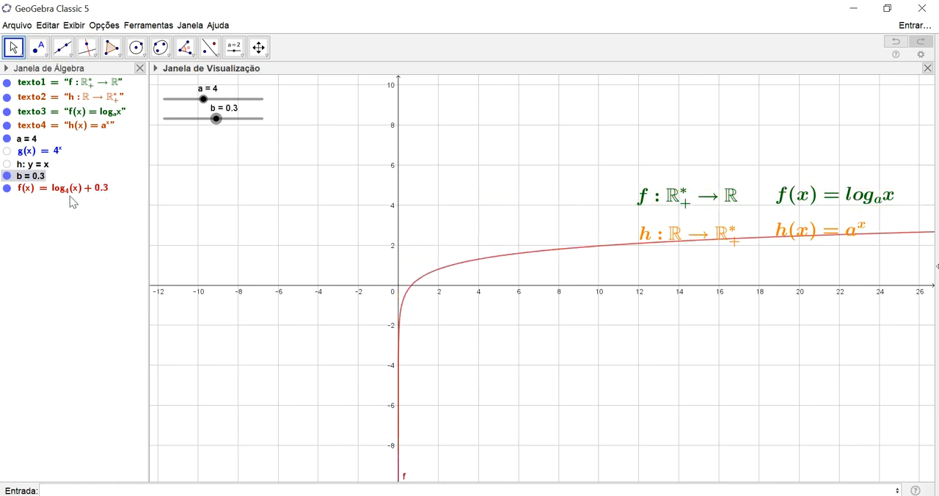
Add the reference function f_1(x)=log(a, x)
click(106, 489)
text(f_ 1(x)=log)
key(Return)
text(a)
key(Tab)
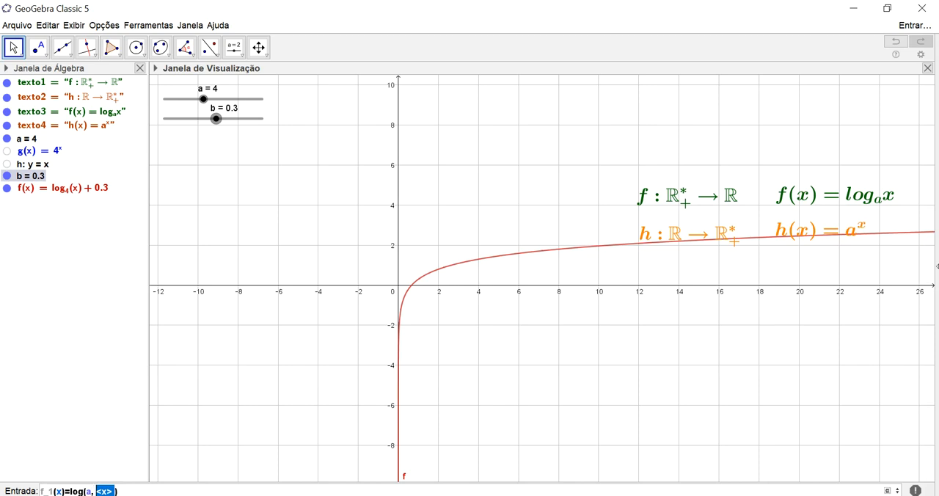
text(x)
key(Return)
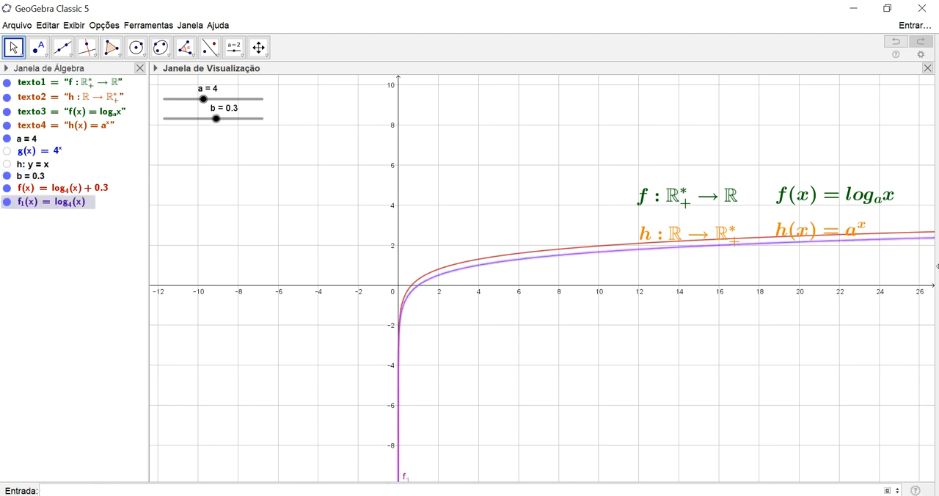
Move slider b to 3.8 and slider a to 2.5, and bring b to 3.4 and finally -3.4
click(218, 119)
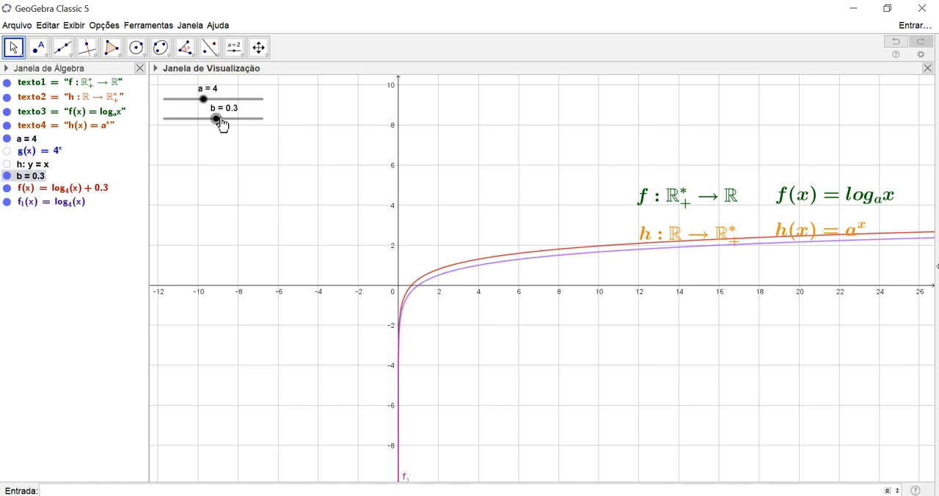
drag(220, 123, 255, 127)
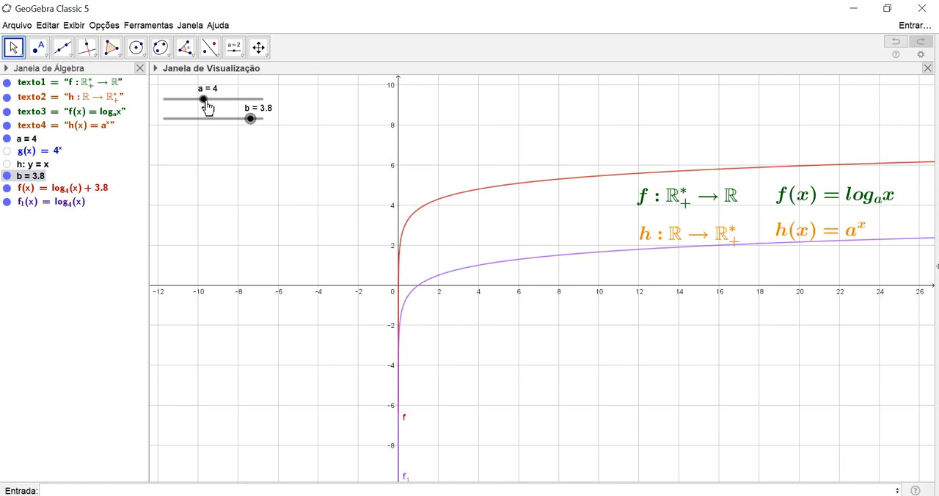
drag(206, 105, 193, 104)
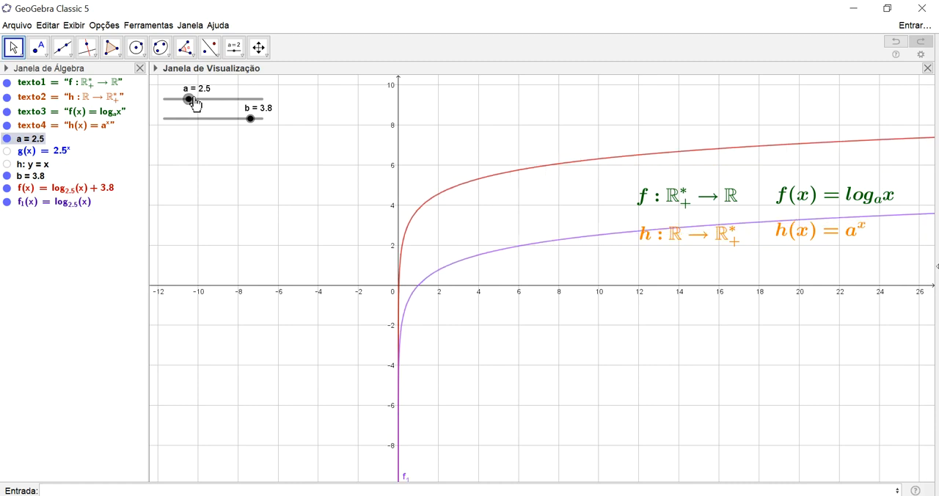
drag(262, 125, 252, 126)
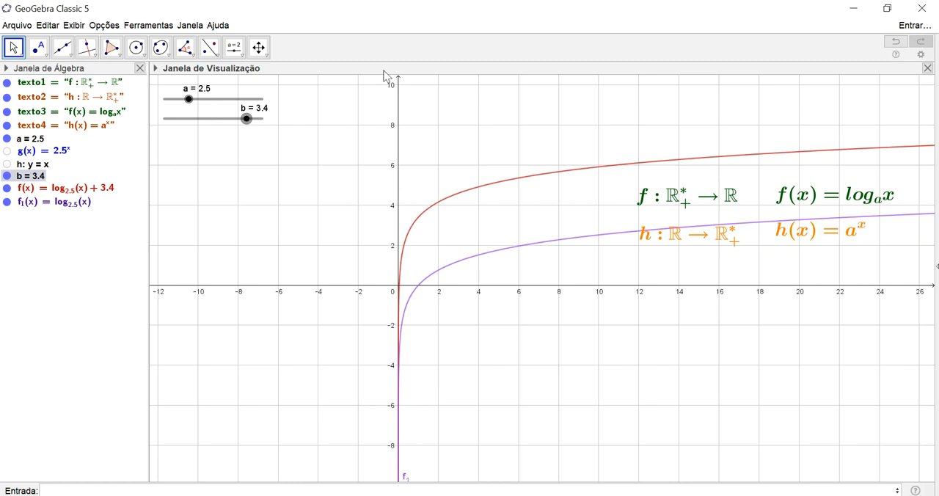
drag(247, 119, 181, 119)
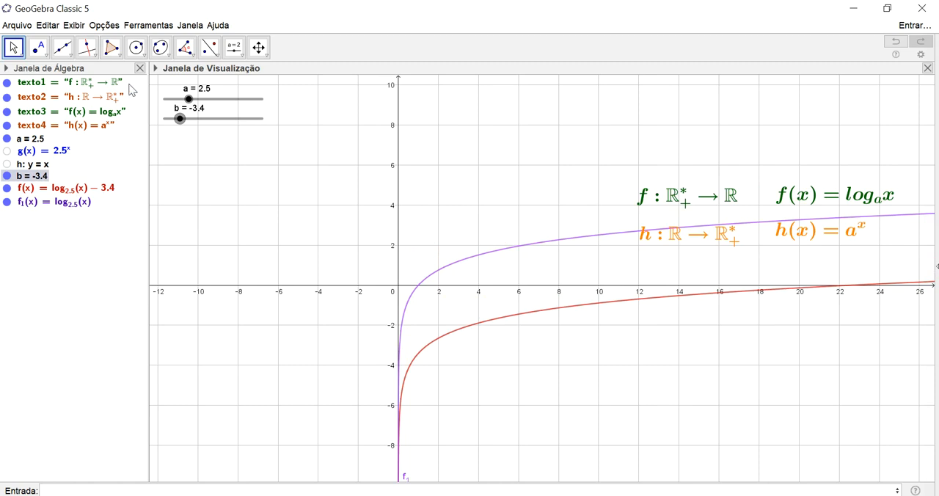
Redefine f as c*log(a, x) with a new slider c, and move c to 2.9 and on to -0.7
double_click(106, 191)
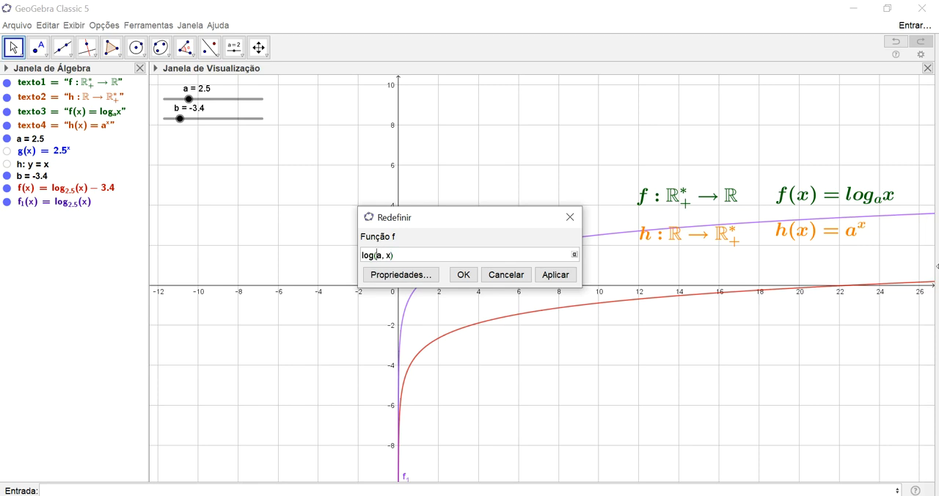
text(c*)
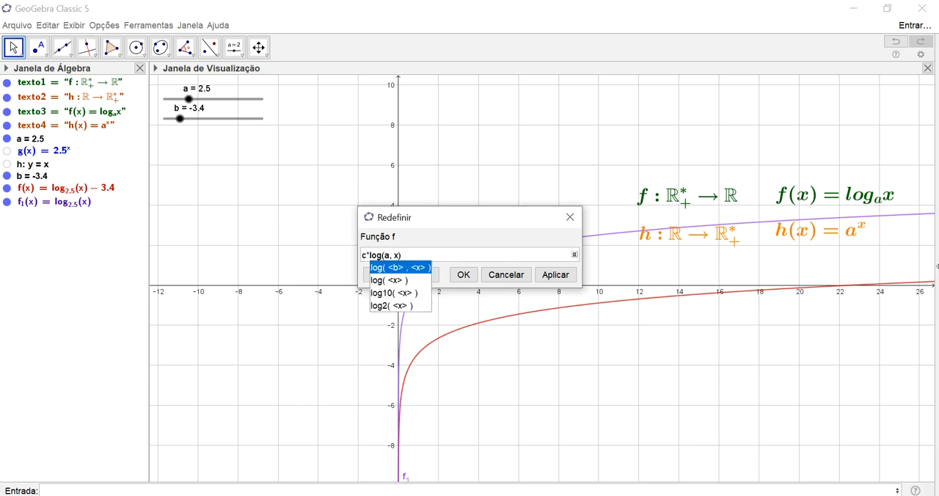
key(Return)
key(Return)
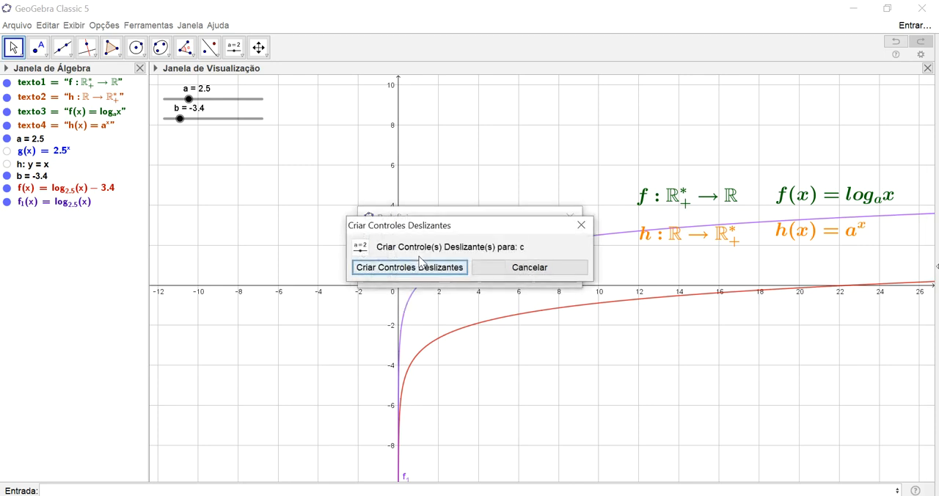
click(430, 273)
click(467, 277)
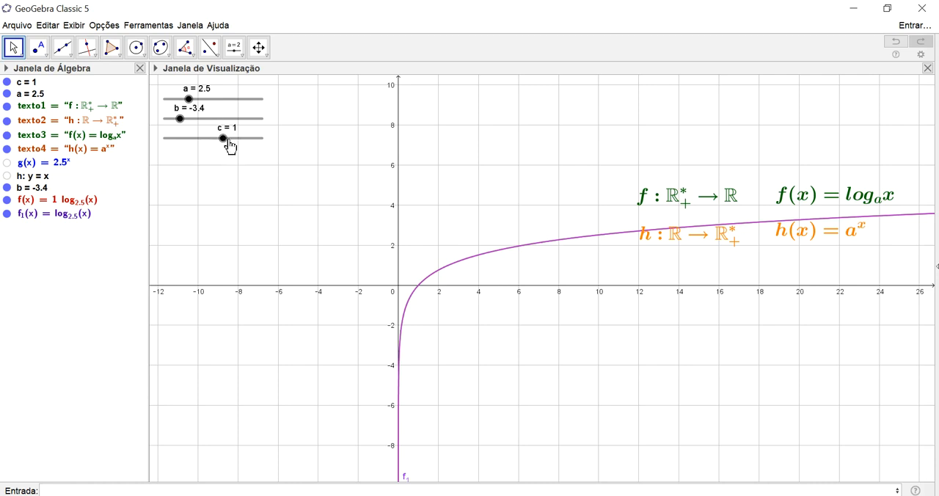
drag(232, 149, 248, 153)
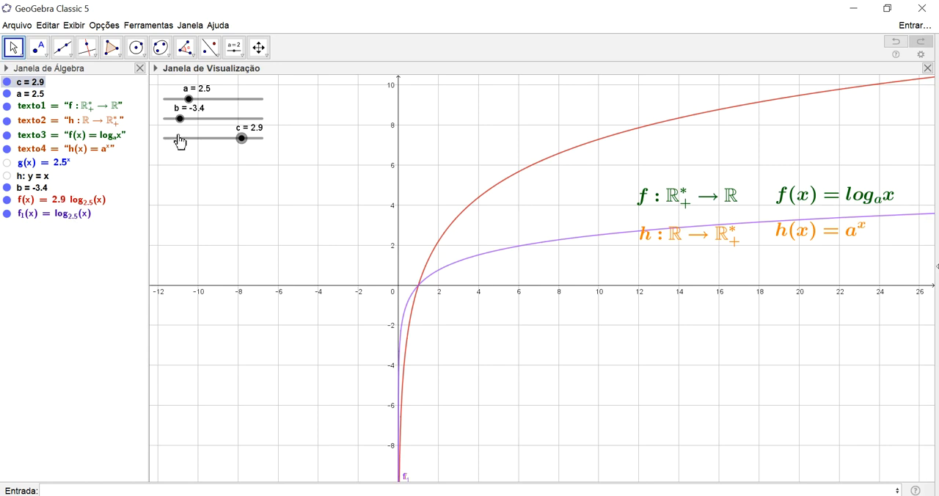
drag(244, 141, 207, 139)
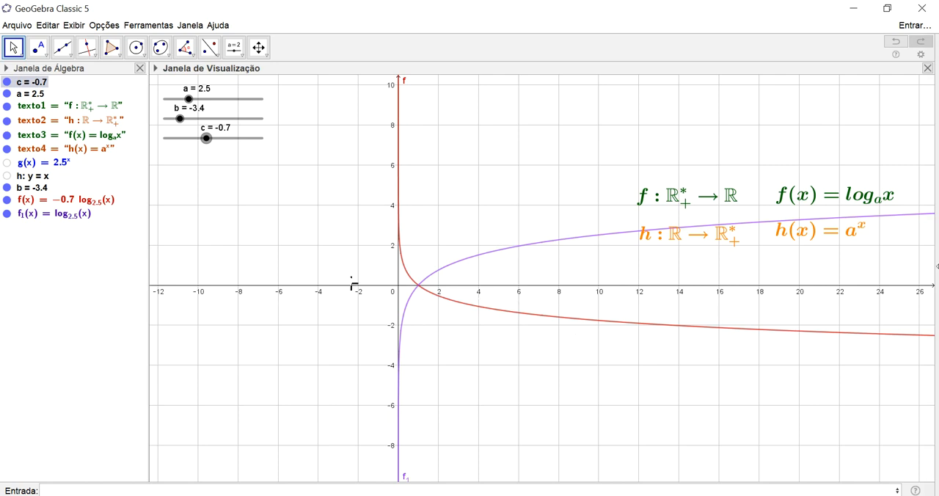
Redefine f as log(a, x+d) with a new slider d, and move slider c to -2
double_click(77, 206)
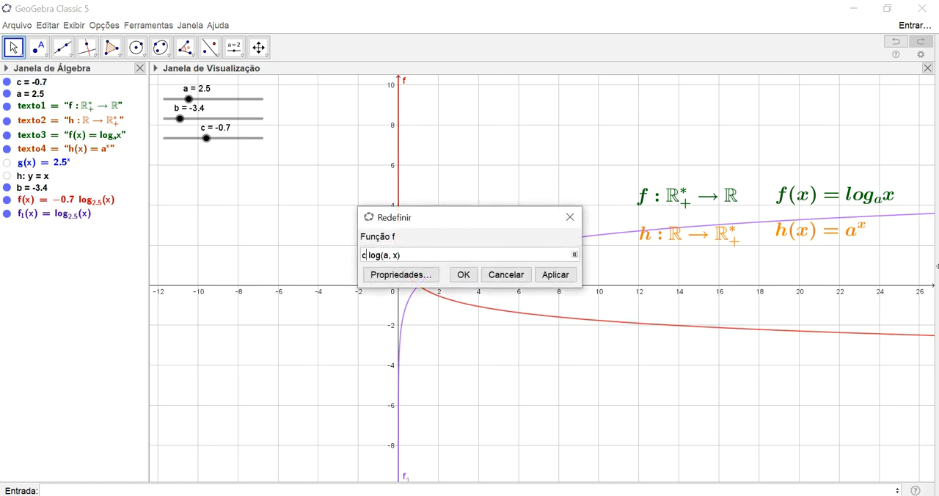
key(BackSpace)
key(BackSpace)
key(Escape)
key(Return)
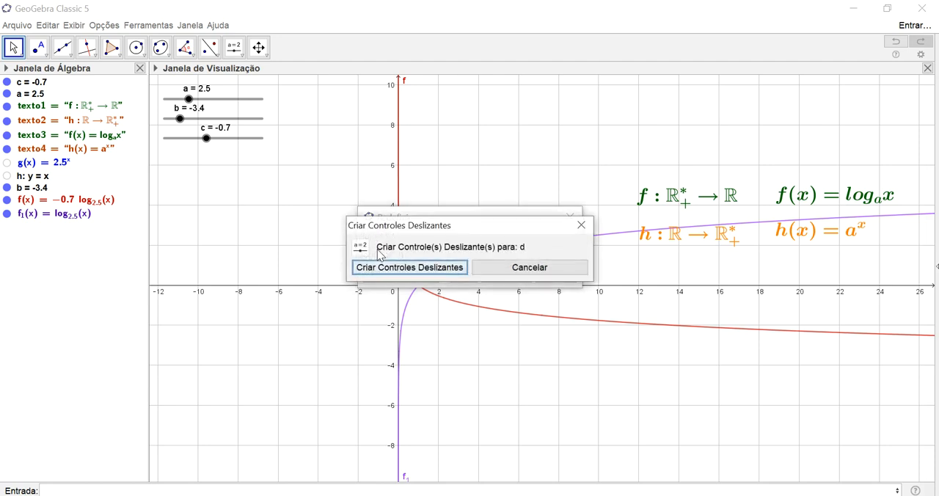
key(Return)
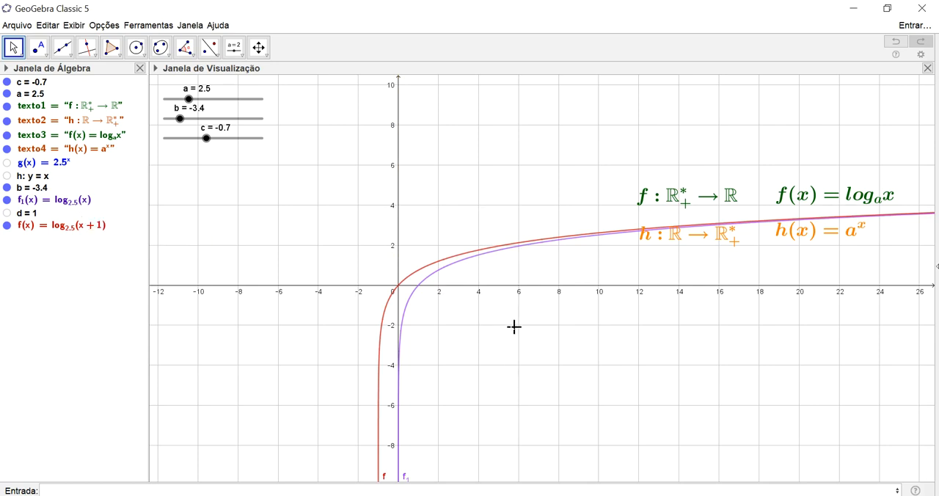
drag(211, 143, 196, 141)
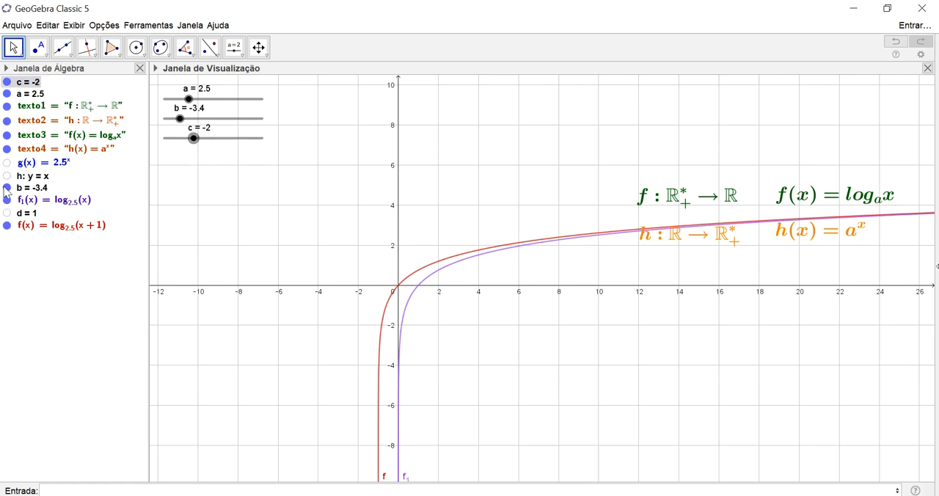
Show slider d in the graphics view and move it to 0, 2.1 and finally 3
click(8, 214)
click(8, 213)
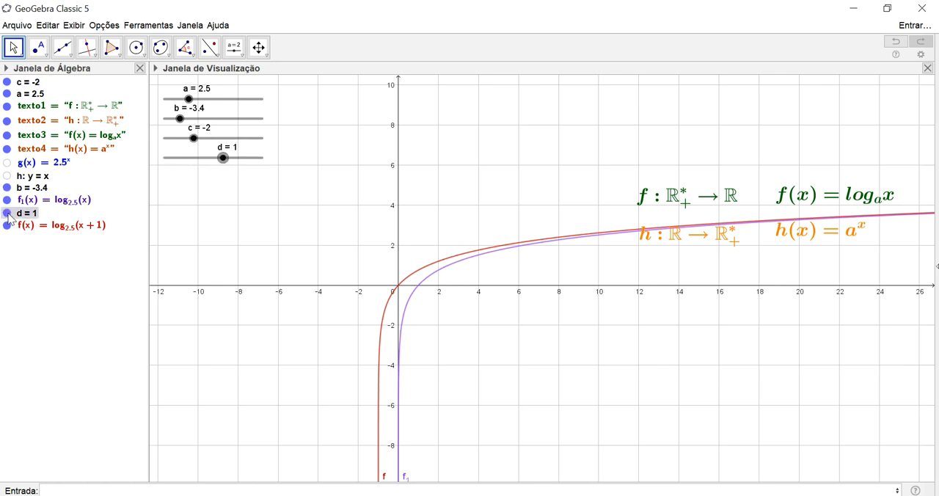
drag(226, 160, 219, 161)
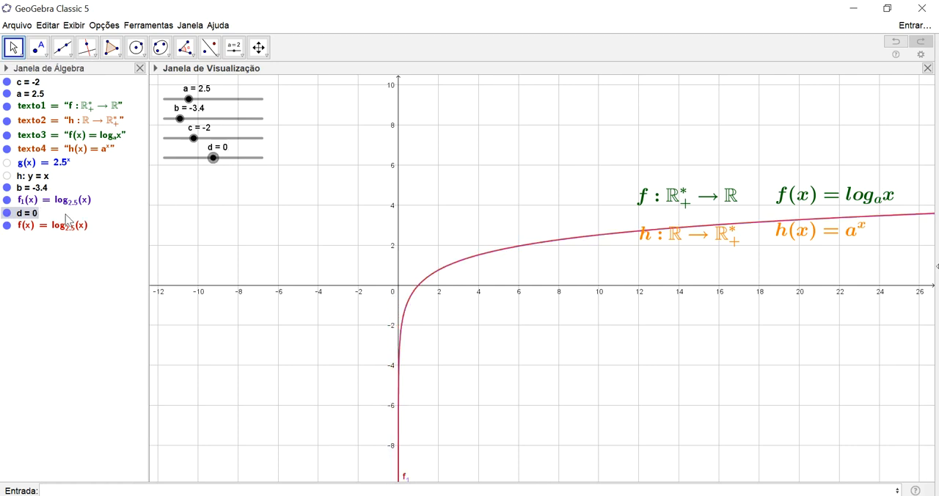
drag(222, 163, 239, 166)
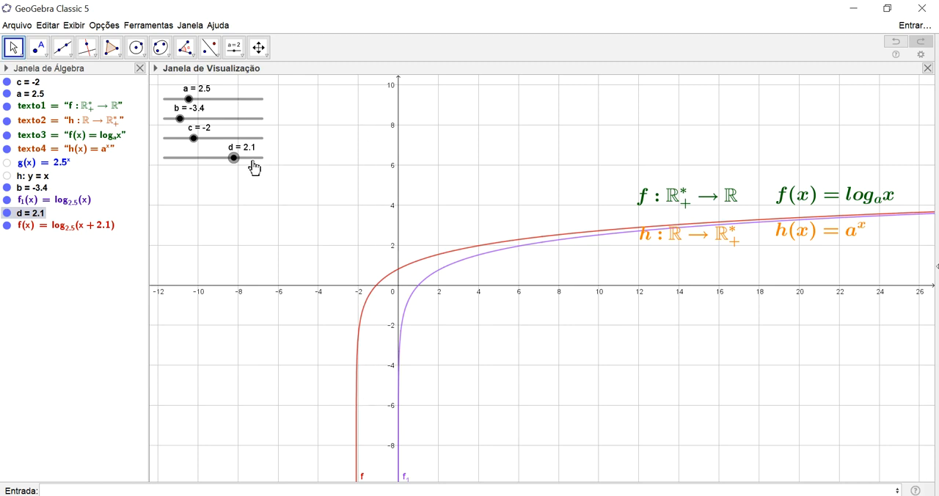
drag(236, 159, 245, 162)
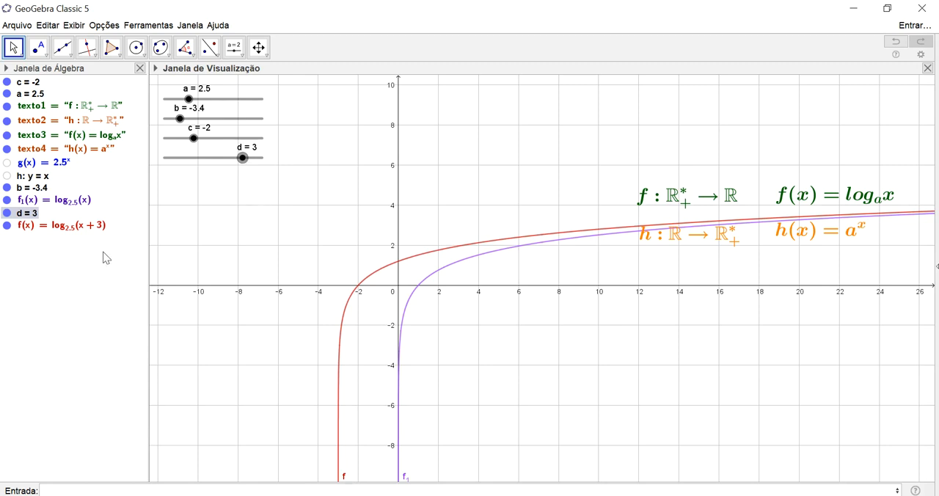
scroll(393, 315, down, 2)
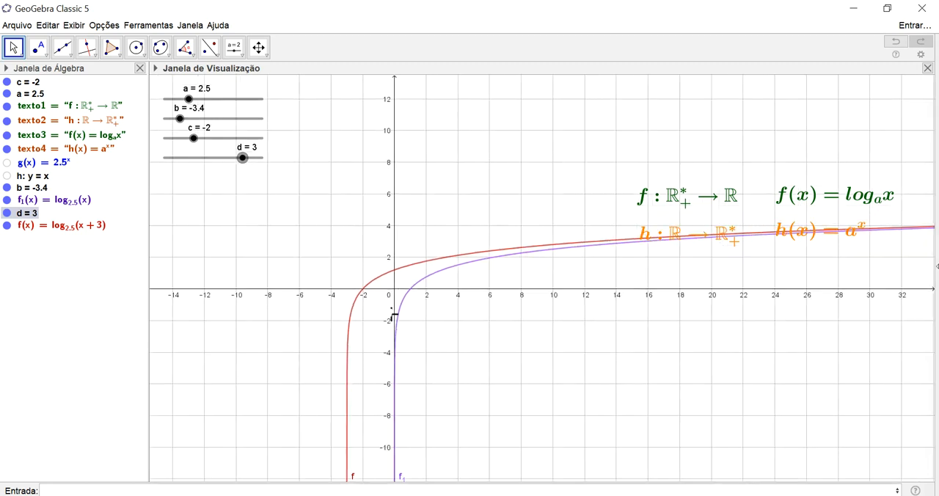
scroll(394, 316, down, 2)
scroll(391, 323, up, 4)
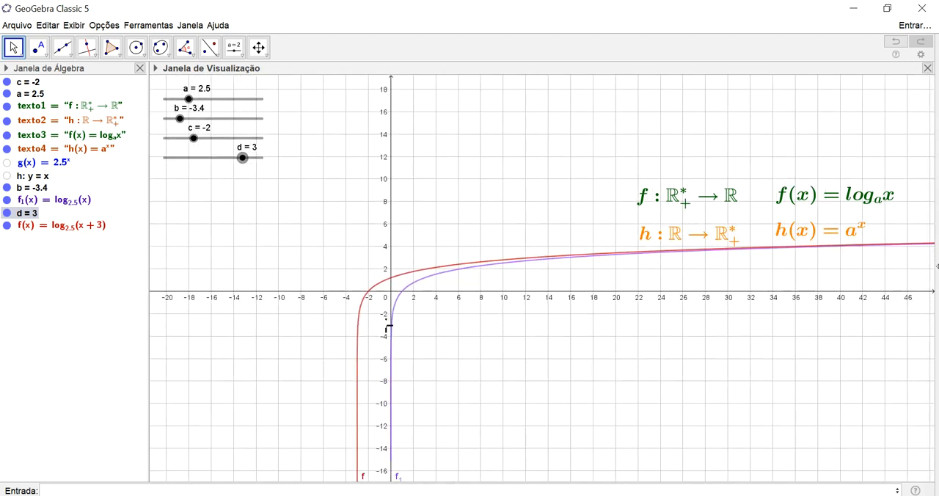
Move slider d to -3.7 to shift the graph of f horizontally
scroll(387, 326, up, 3)
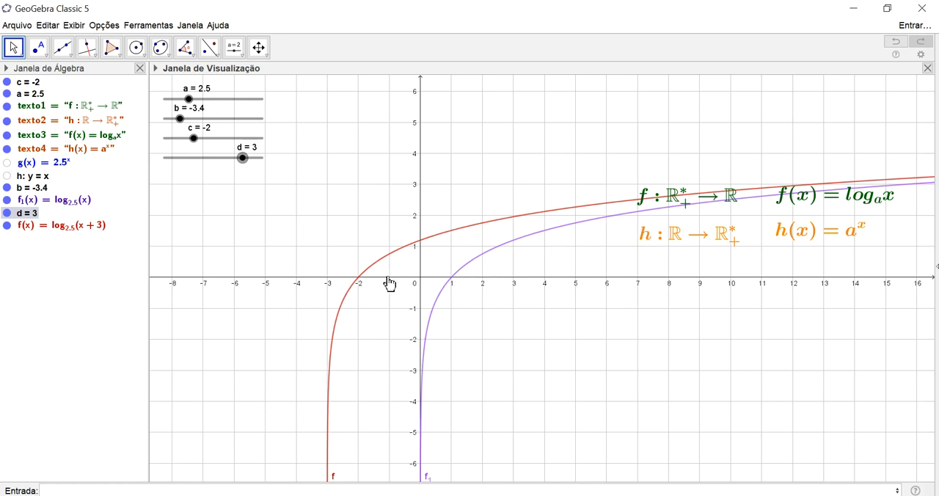
drag(243, 159, 183, 165)
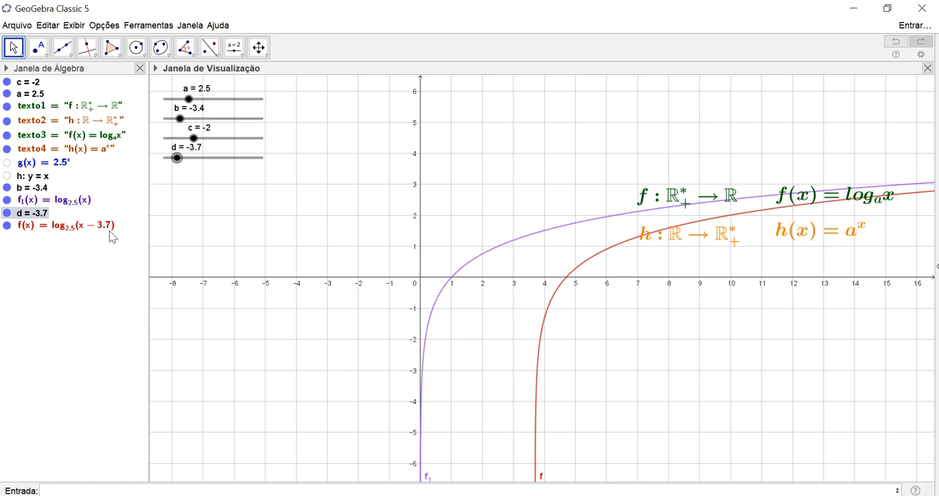
mouse_move(96, 238)
Plot the function 2log(10,x) and hide the graphs of f and f₁
text(10,)
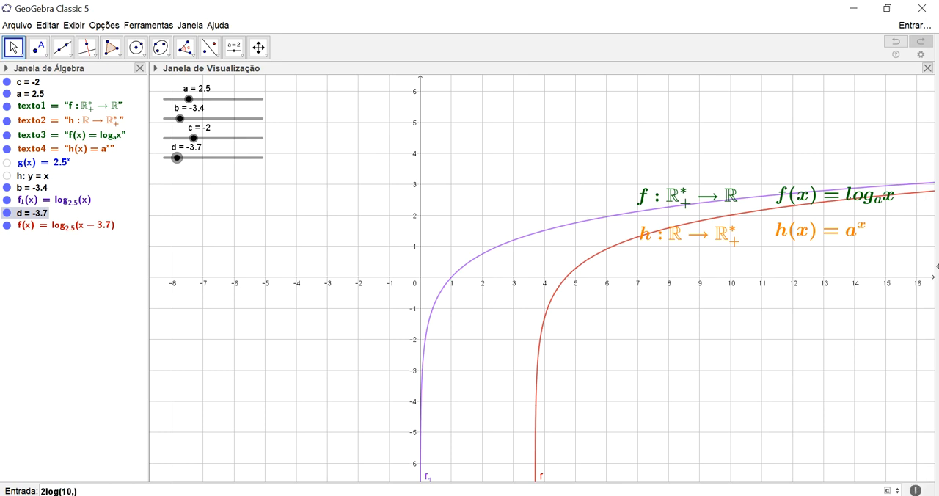
text(x)
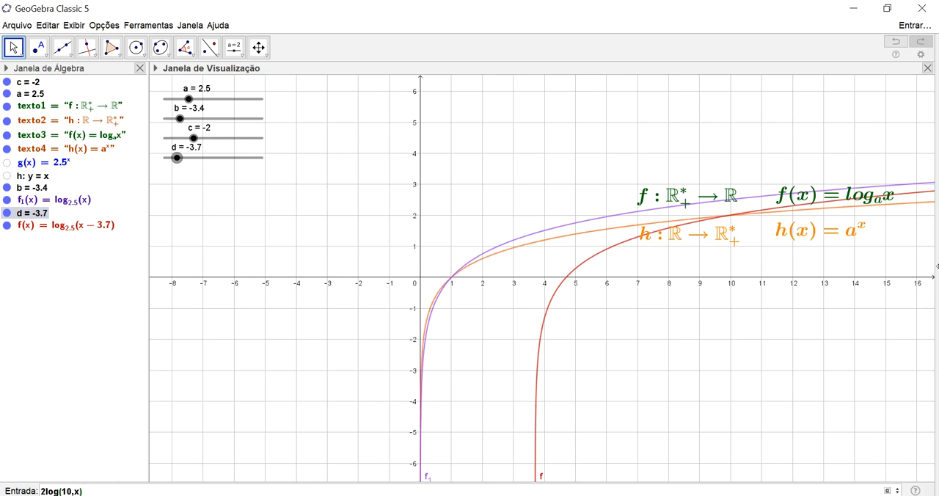
key(Return)
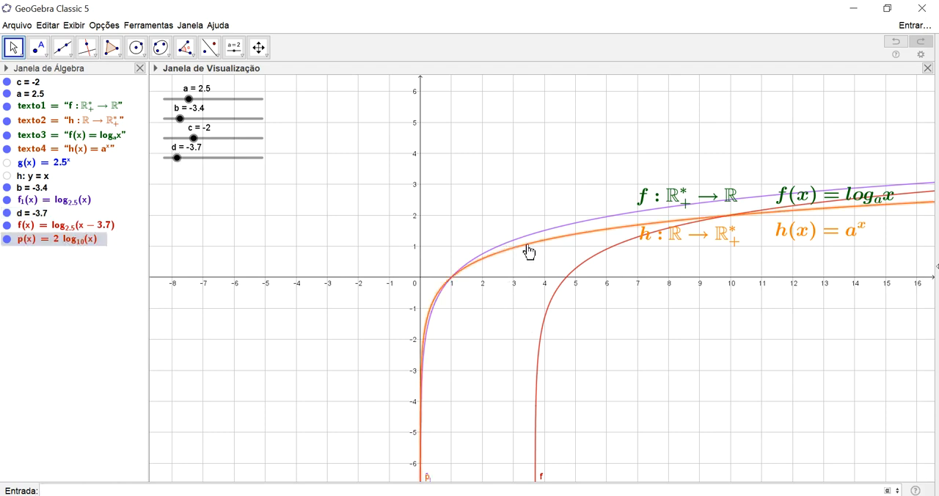
click(6, 225)
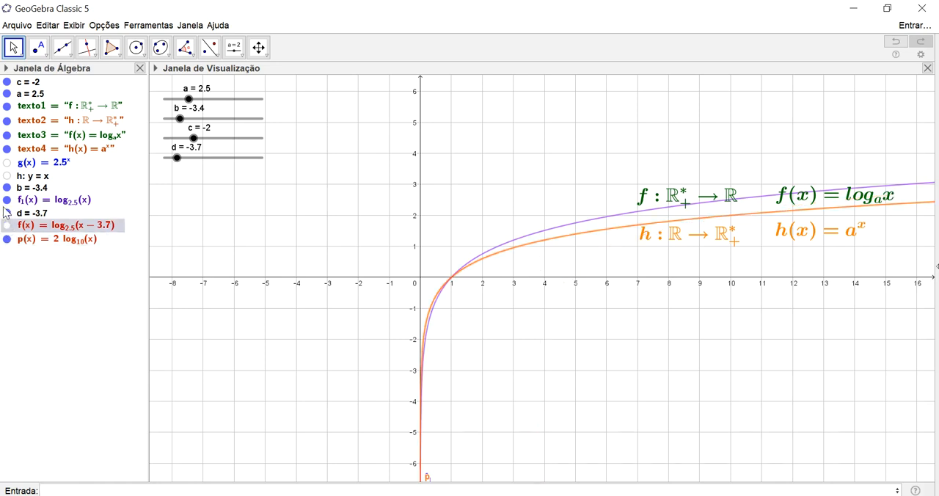
click(7, 200)
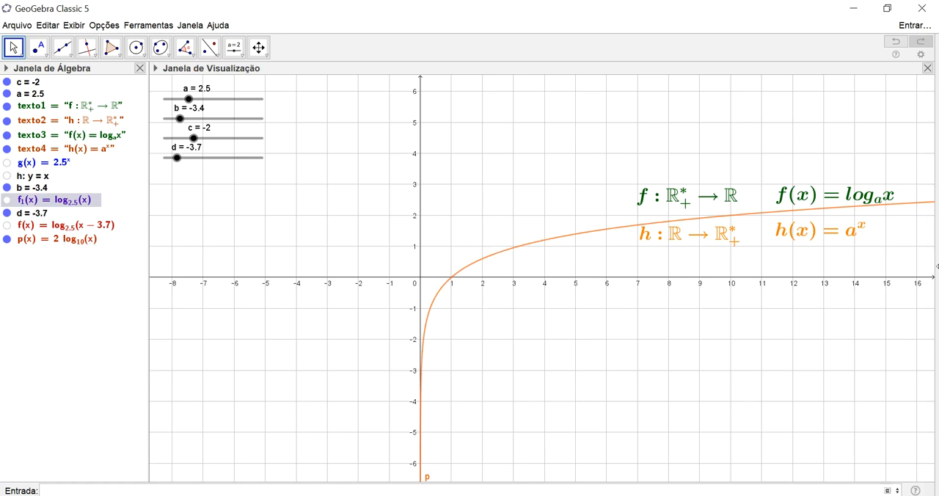
Plot the base-10 logarithm log(10, x) for comparison with p
click(43, 491)
text(log)
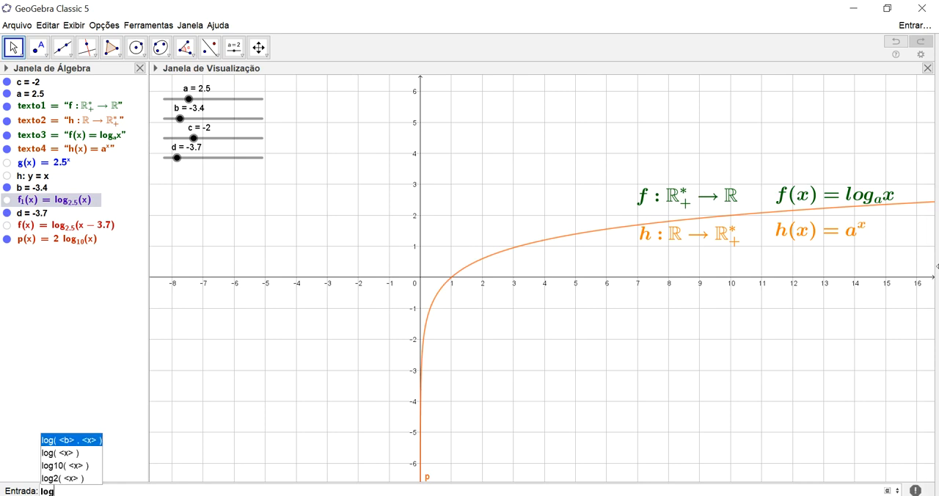
key(Return)
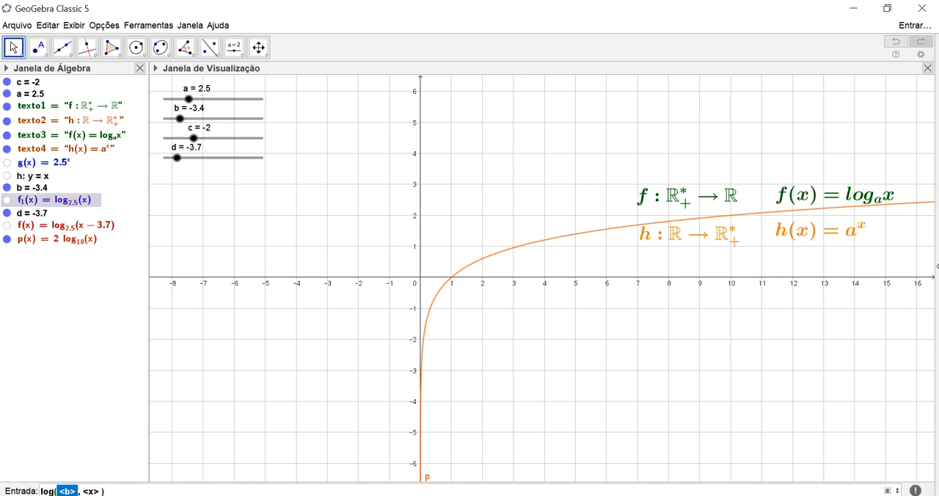
text(10)
key(Tab)
text(x)
key(Return)
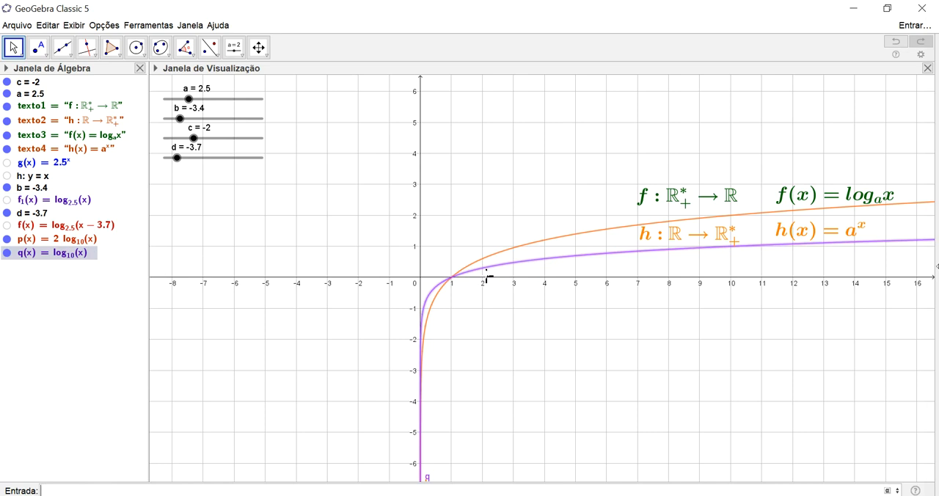
Redefine p as 2log(10, x)+3
click(66, 244)
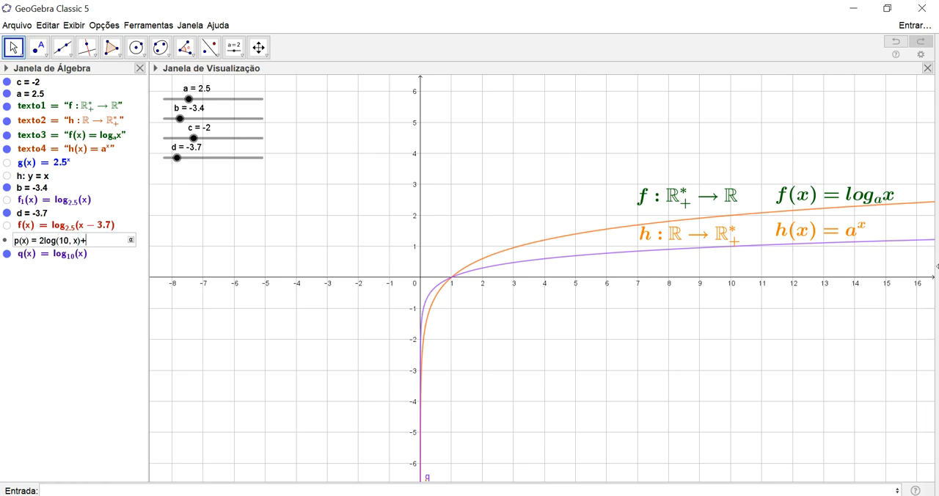
text(+3)
key(Return)
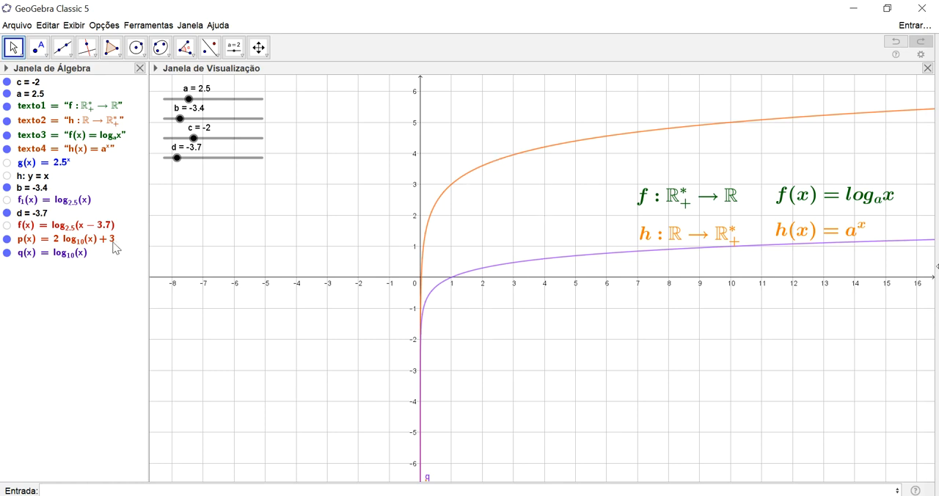
Remove the coefficient 2 from p so that it is defined as log(10, x) + 3
click(65, 245)
click(64, 246)
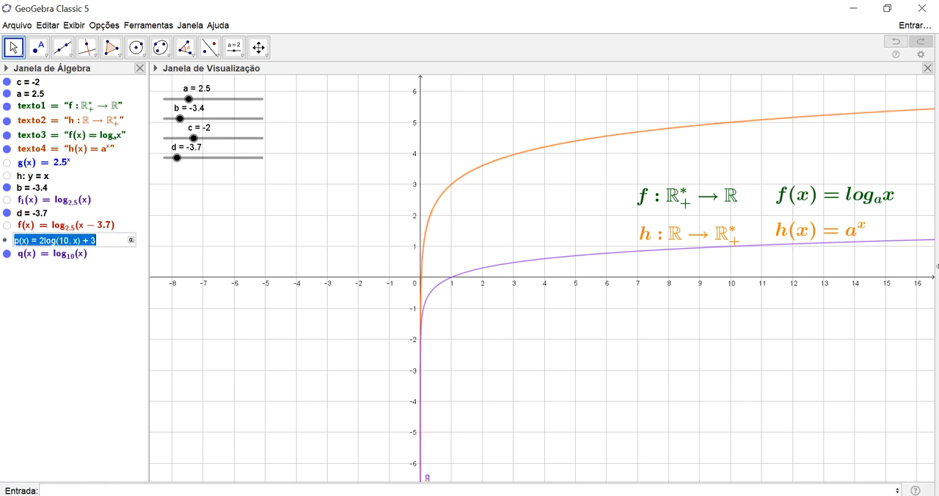
click(45, 241)
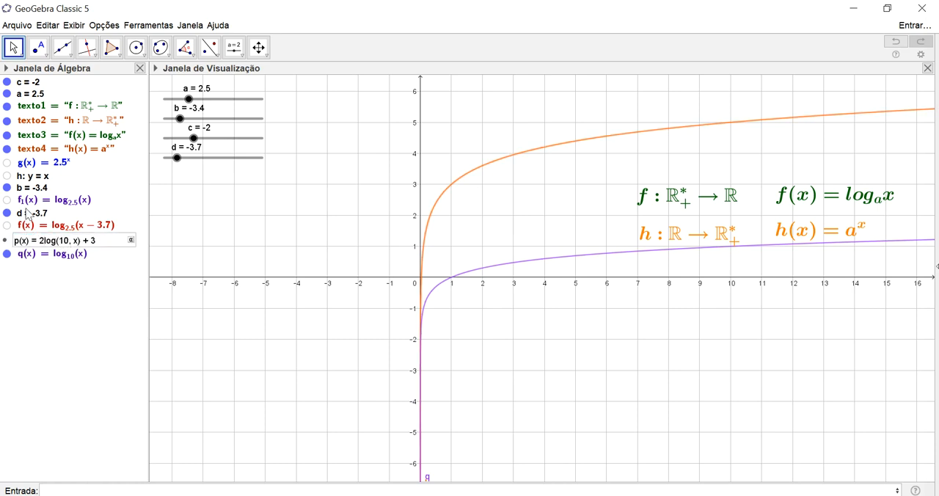
key(BackSpace)
key(Return)
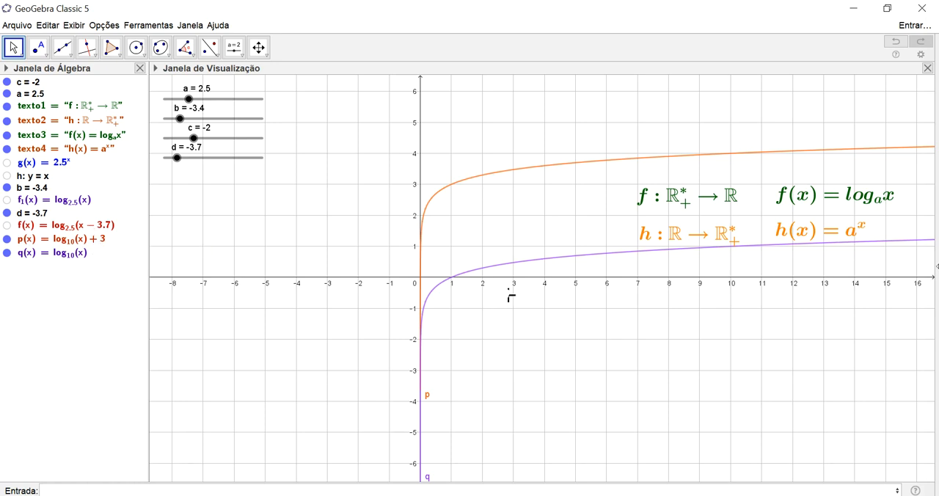
Redefine p as log(10, x-3) + 3
click(87, 253)
click(87, 254)
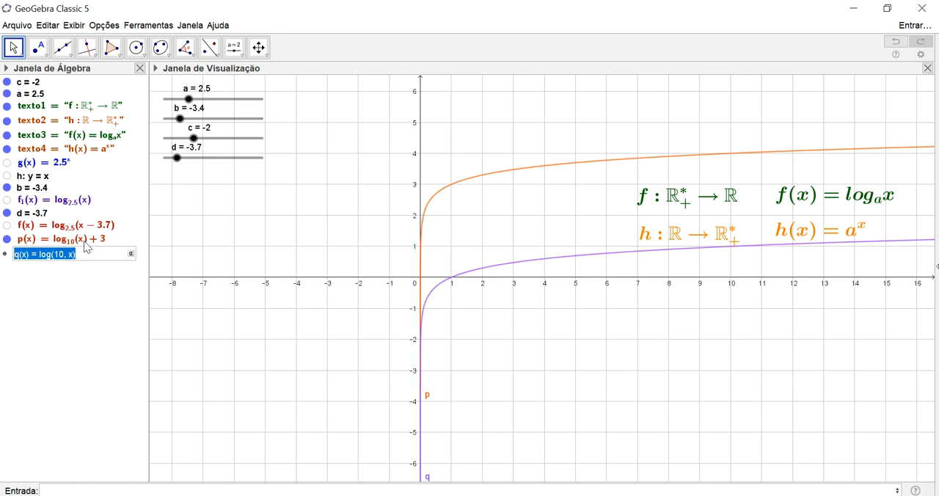
click(87, 241)
click(83, 240)
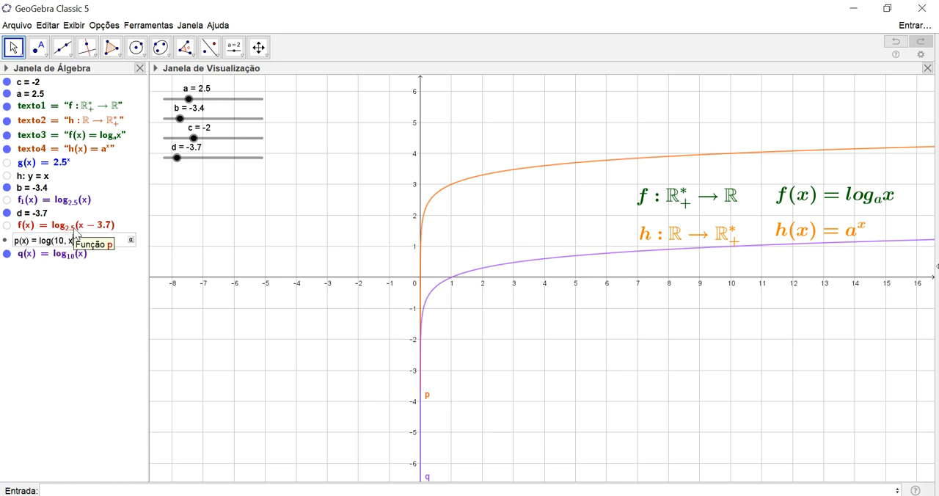
key(Return)
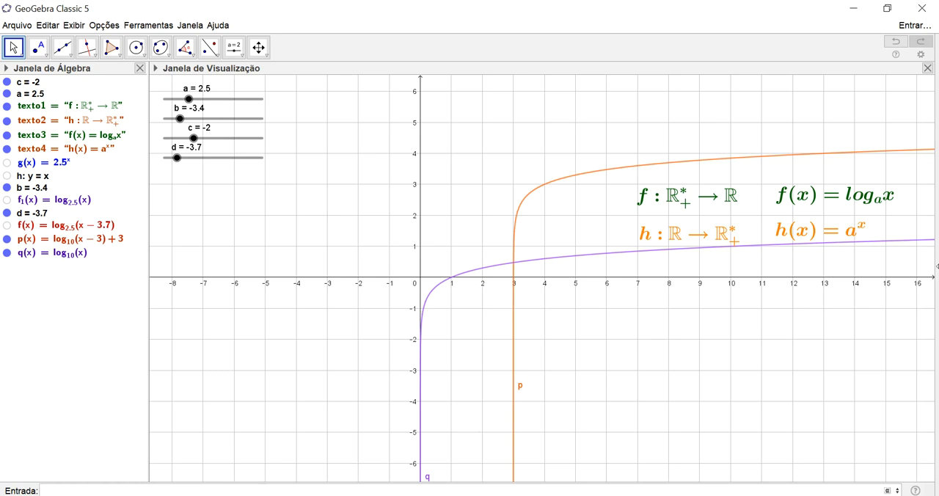
Plot the natural exponential e^x and the natural logarithm ln(x)
text(^x)
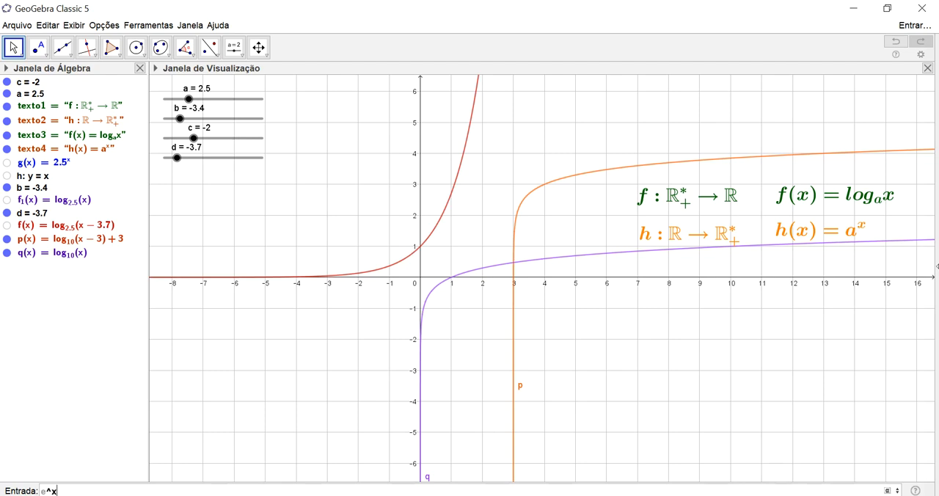
key(Return)
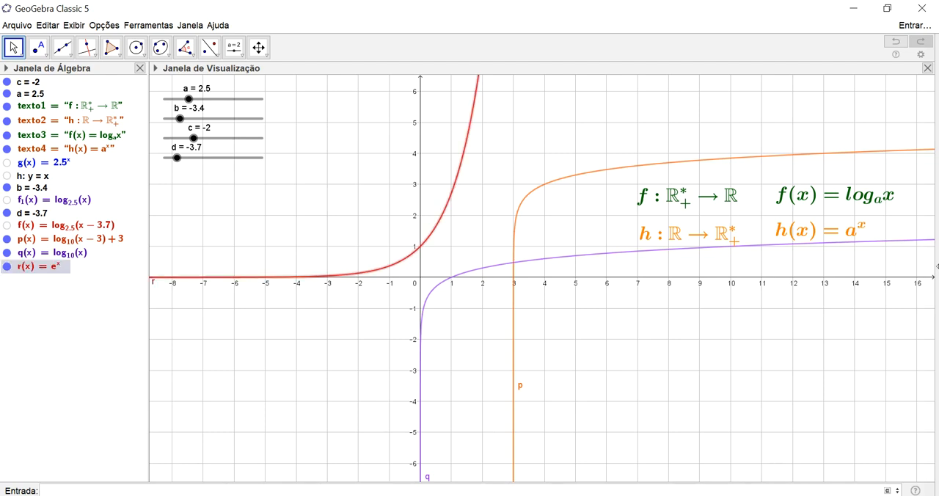
text(ln(x)
key(Return)
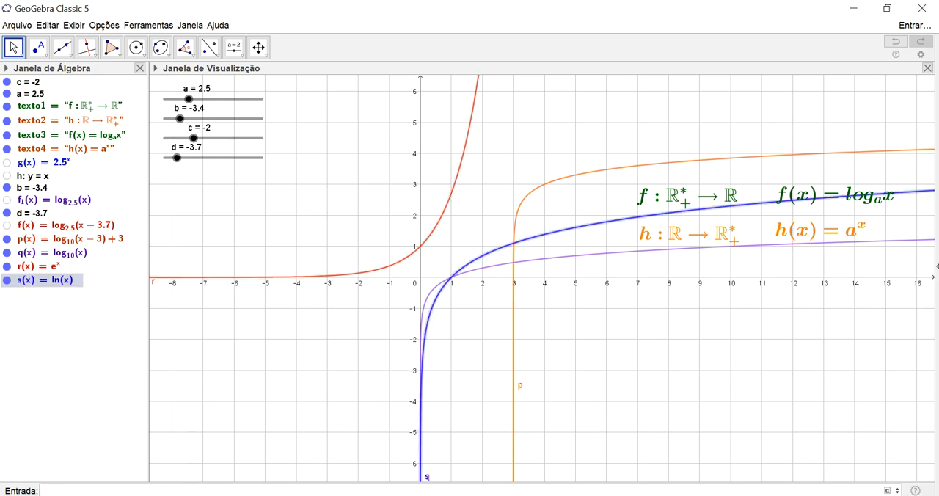
Hide functions q and p, and briefly display the line y = x with the e^x and ln(x) graphs
click(7, 253)
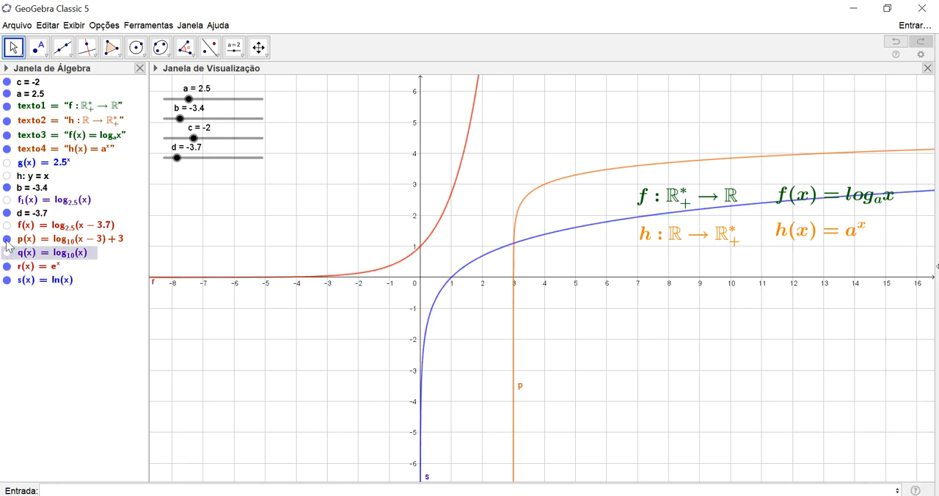
click(7, 240)
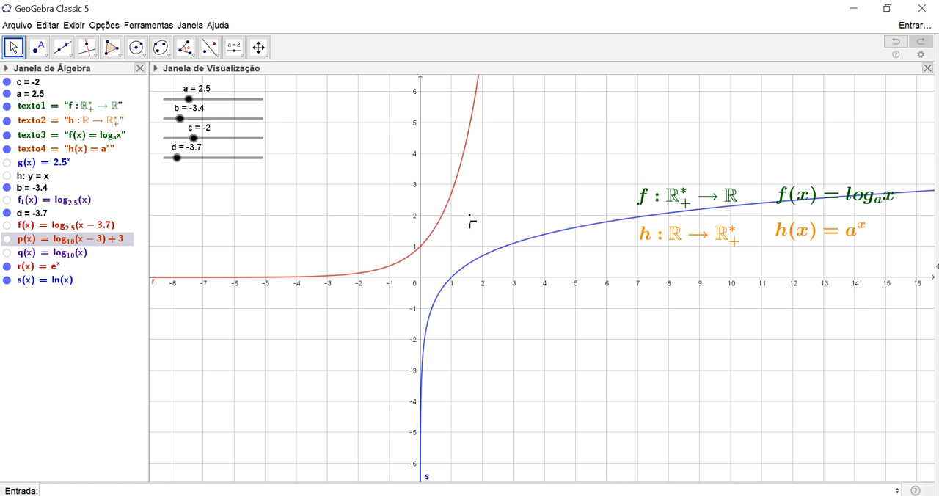
click(8, 179)
click(6, 176)
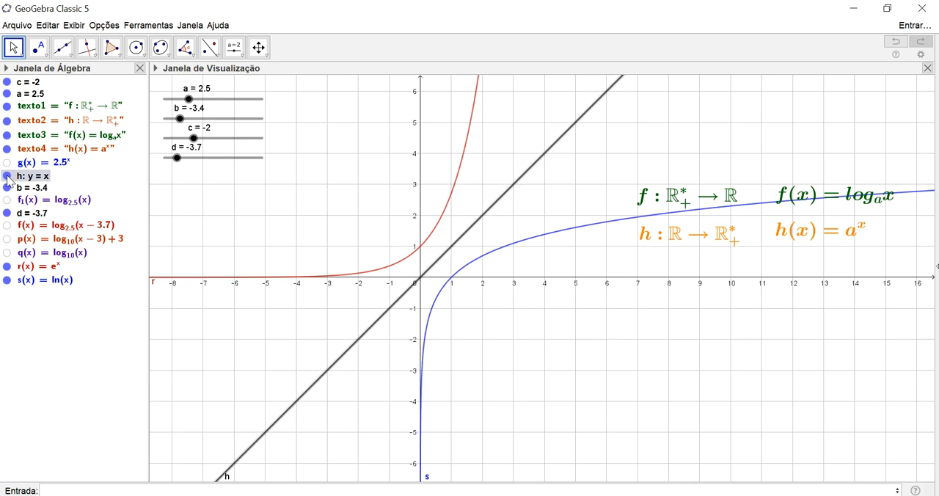
click(8, 177)
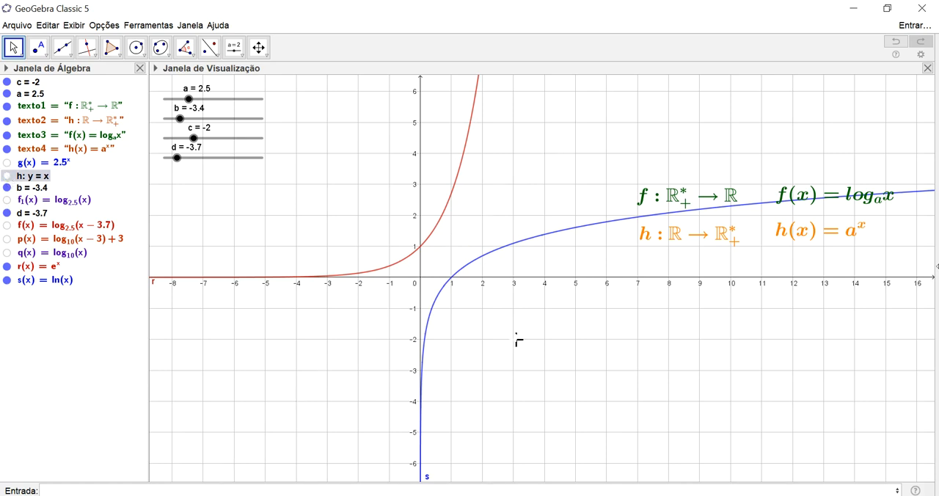